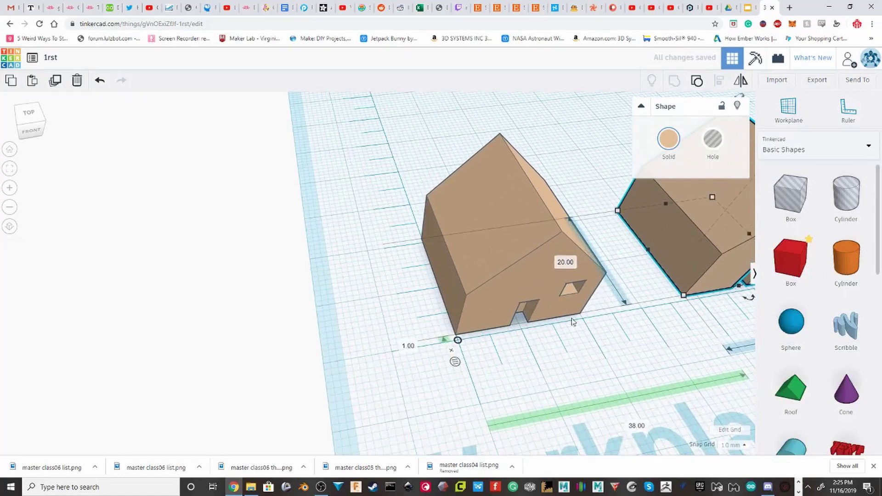
Step: Set the middle house's front-edge offset from the ruler to 0 mm
{"action": "scroll", "coordinate": [416, 345], "scroll_direction": "down", "scroll_amount": 2}
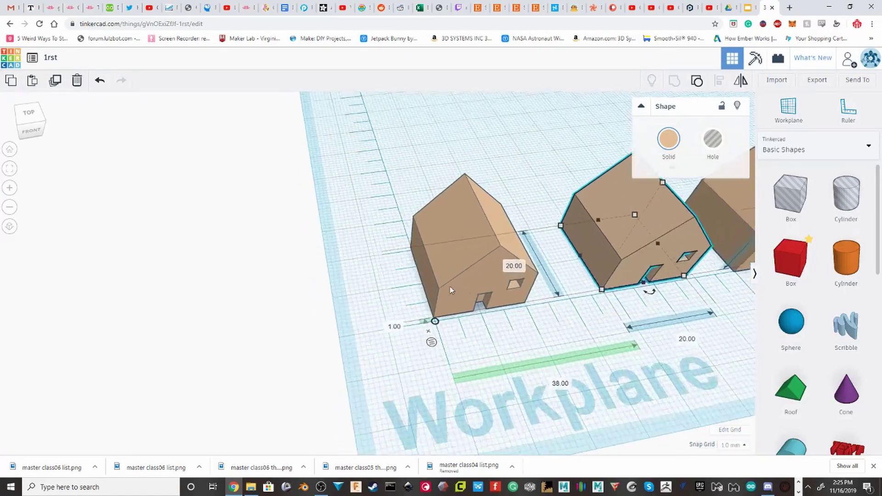
{"action": "scroll", "coordinate": [525, 293], "scroll_direction": "up", "scroll_amount": 6}
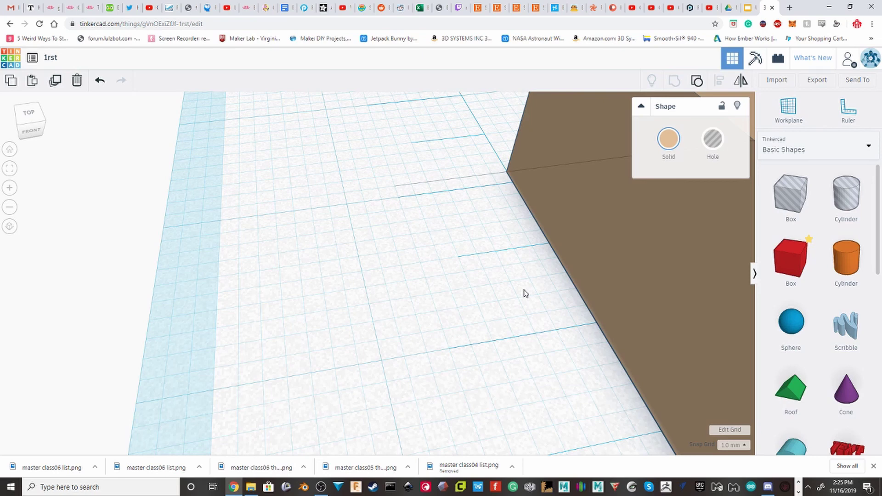
{"action": "scroll", "coordinate": [535, 270], "scroll_direction": "down", "scroll_amount": 6}
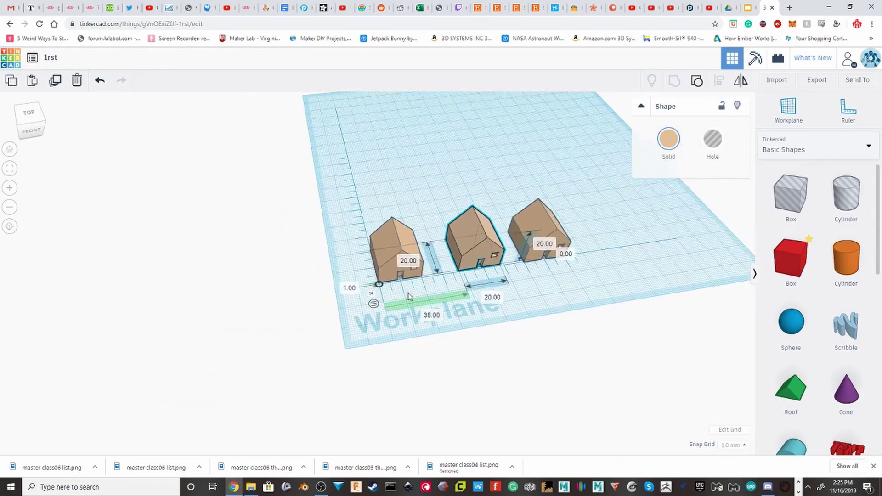
{"action": "scroll", "coordinate": [400, 285], "scroll_direction": "up", "scroll_amount": 1}
{"action": "scroll", "coordinate": [399, 285], "scroll_direction": "up", "scroll_amount": 3}
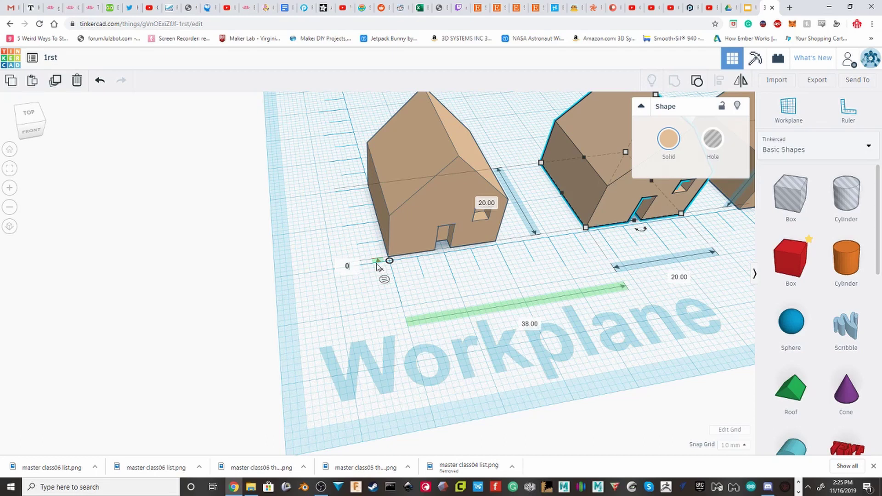
{"action": "key", "text": "Return"}
Step: Set the first house's front-edge offset from the ruler to 0 mm so it lines up with the middle house
{"action": "scroll", "coordinate": [403, 250], "scroll_direction": "up", "scroll_amount": 5}
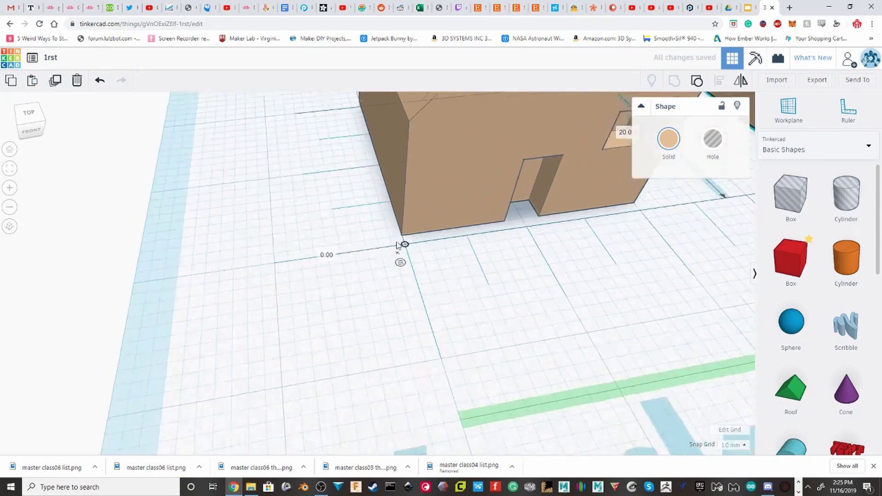
{"action": "mouse_move", "coordinate": [381, 250]}
{"action": "right_mouse_down"}
{"action": "mouse_move", "coordinate": [449, 260]}
{"action": "mouse_move", "coordinate": [369, 263]}
{"action": "right_mouse_up"}
{"action": "scroll", "coordinate": [369, 262], "scroll_direction": "down", "scroll_amount": 5}
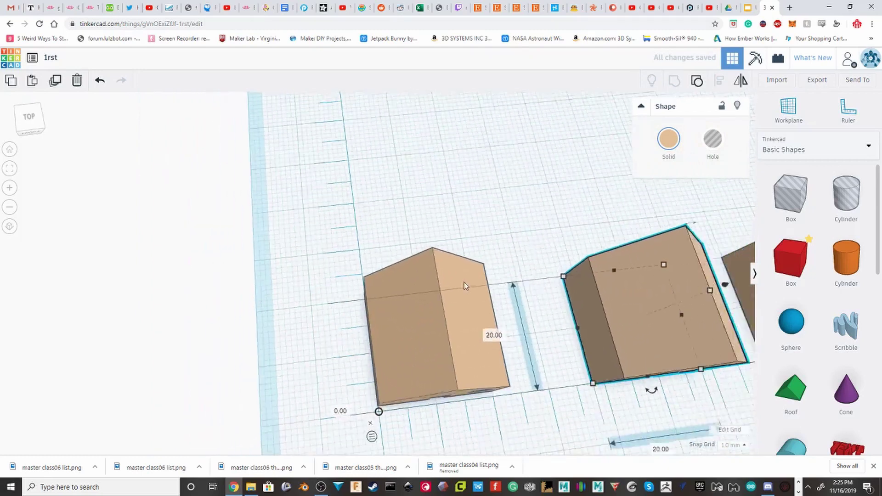
{"action": "right_click_drag", "start_coordinate": [464, 283], "coordinate": [430, 248]}
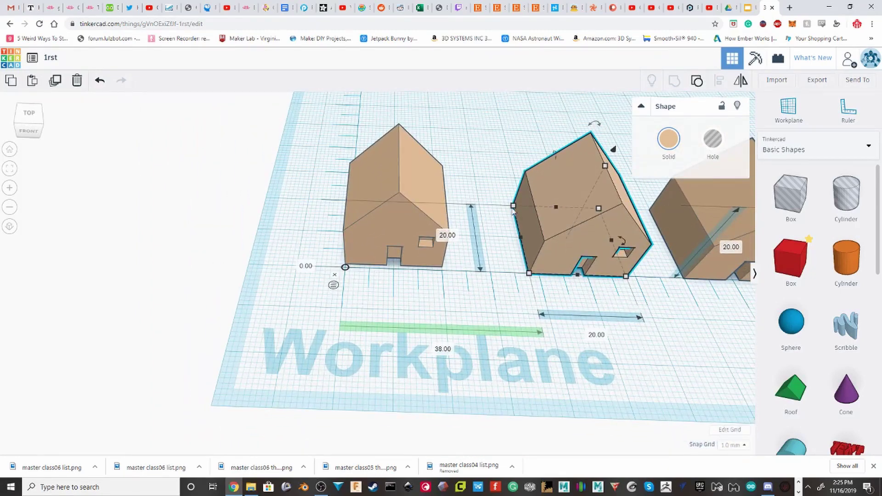
{"action": "left_click", "coordinate": [398, 208]}
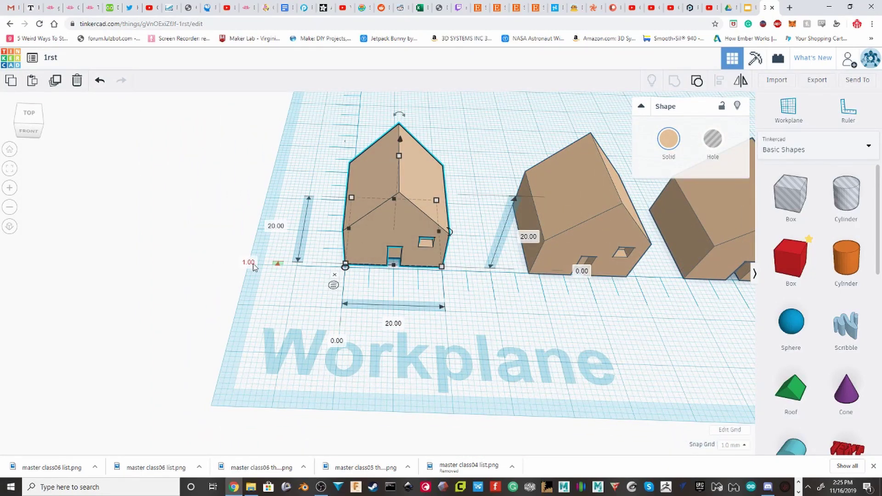
{"action": "key", "text": "Return"}
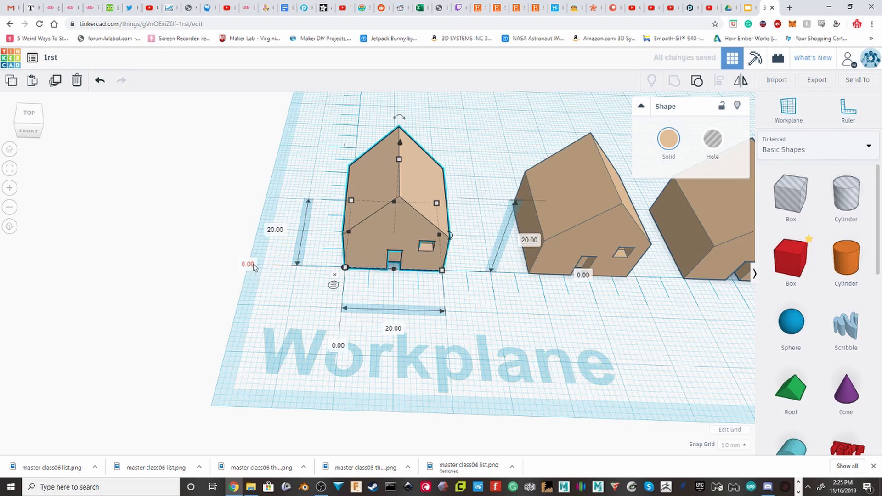
Step: Check the ruler offsets and distances of the third, middle and first houses one after another
{"action": "left_click", "coordinate": [744, 234]}
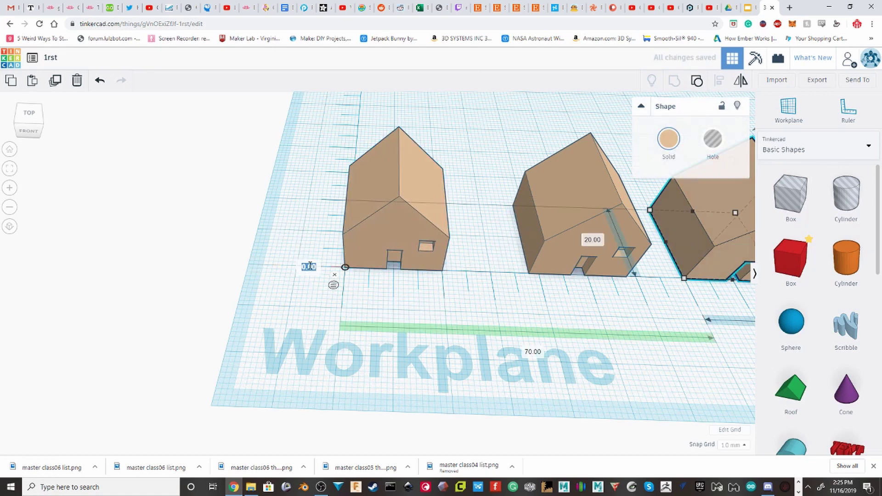
{"action": "left_click", "coordinate": [568, 203]}
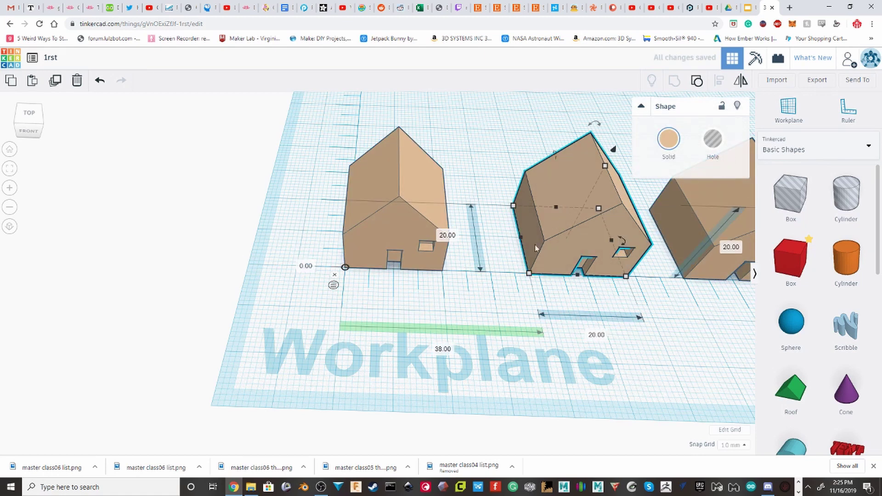
{"action": "scroll", "coordinate": [536, 245], "scroll_direction": "down", "scroll_amount": 3}
{"action": "middle_click_drag", "start_coordinate": [436, 270], "coordinate": [382, 263]}
{"action": "scroll", "coordinate": [382, 266], "scroll_direction": "up", "scroll_amount": 3}
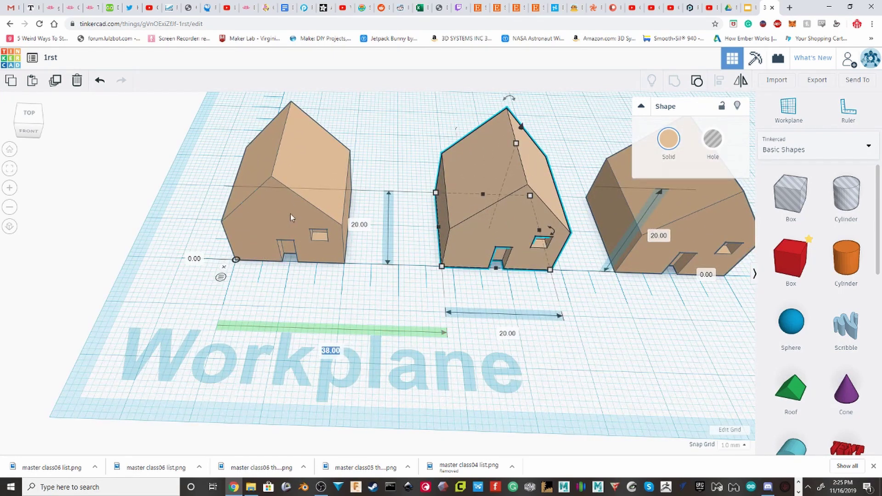
{"action": "left_click", "coordinate": [309, 166]}
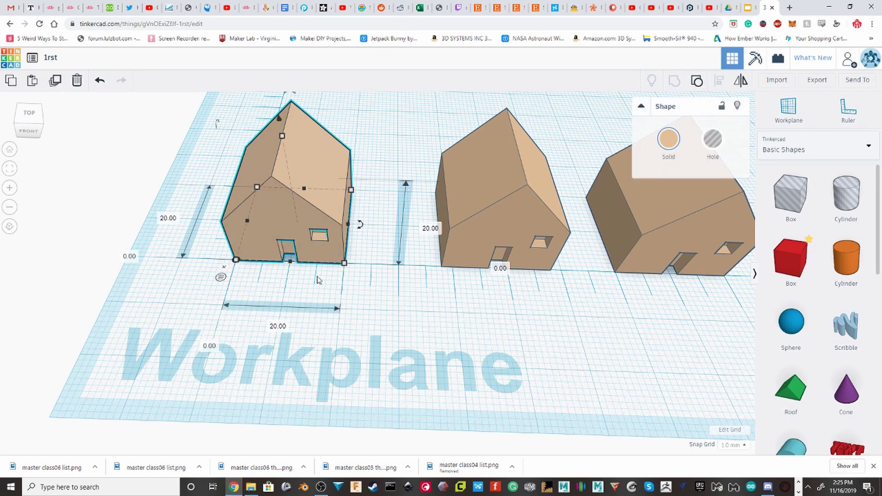
{"action": "left_click", "coordinate": [493, 203]}
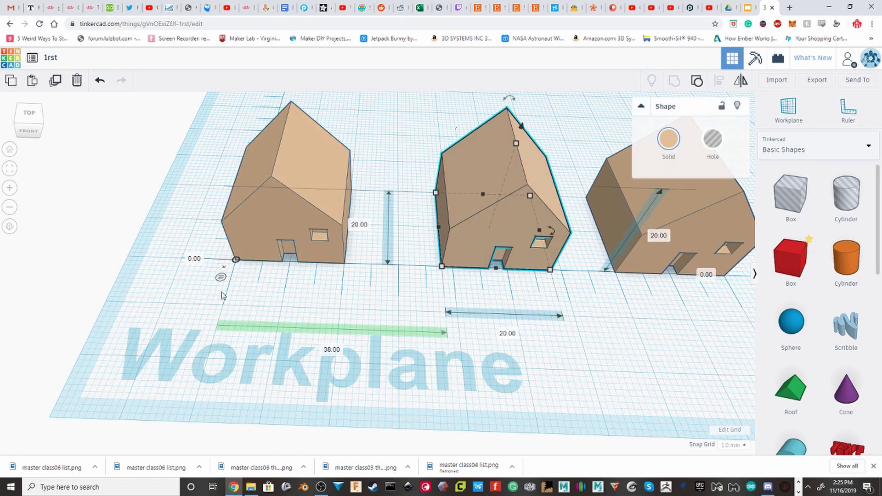
Step: Compare the ruler's midpoint and endpoint measurements on the first and middle houses, leaving endpoint measurement on
{"action": "left_click", "coordinate": [165, 294]}
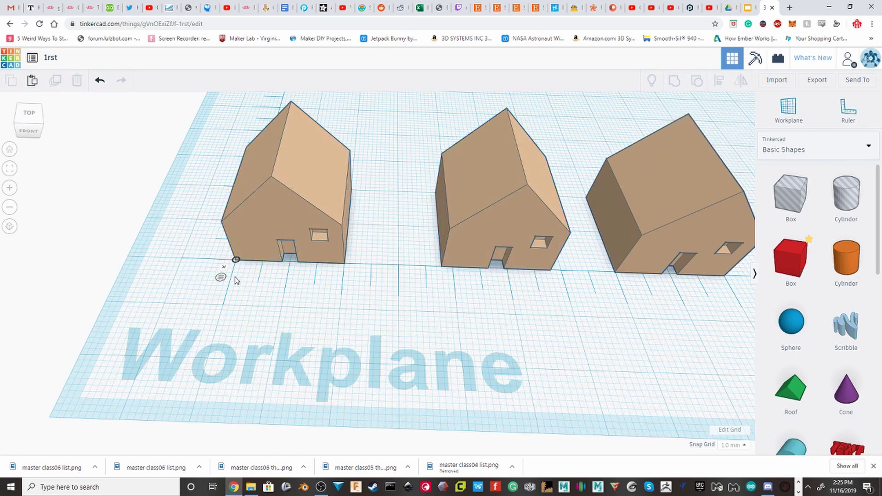
{"action": "left_click", "coordinate": [348, 236]}
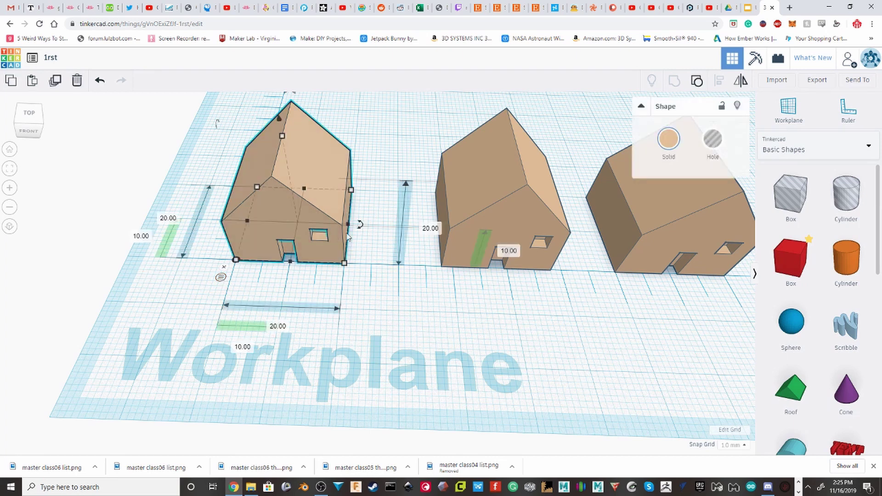
{"action": "left_click", "coordinate": [489, 239]}
{"action": "left_click", "coordinate": [302, 211]}
{"action": "left_click", "coordinate": [503, 231]}
{"action": "left_click", "coordinate": [221, 277]}
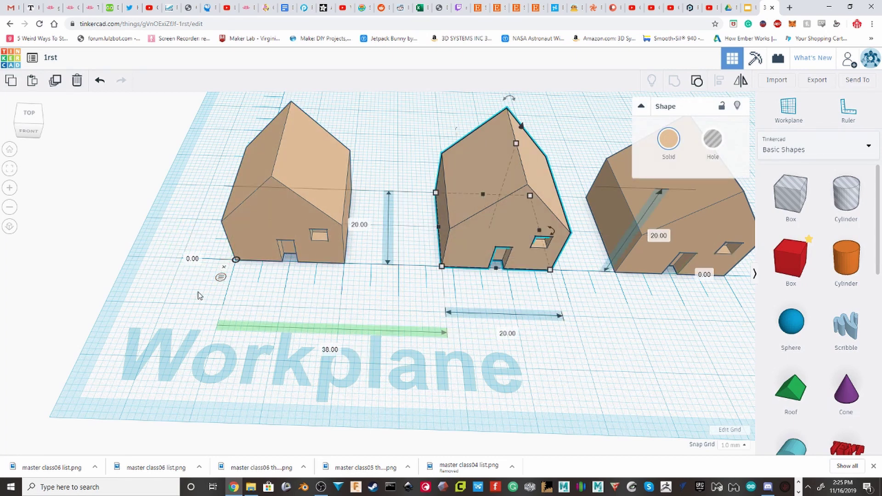
{"action": "left_click", "coordinate": [197, 294]}
{"action": "left_click", "coordinate": [299, 238]}
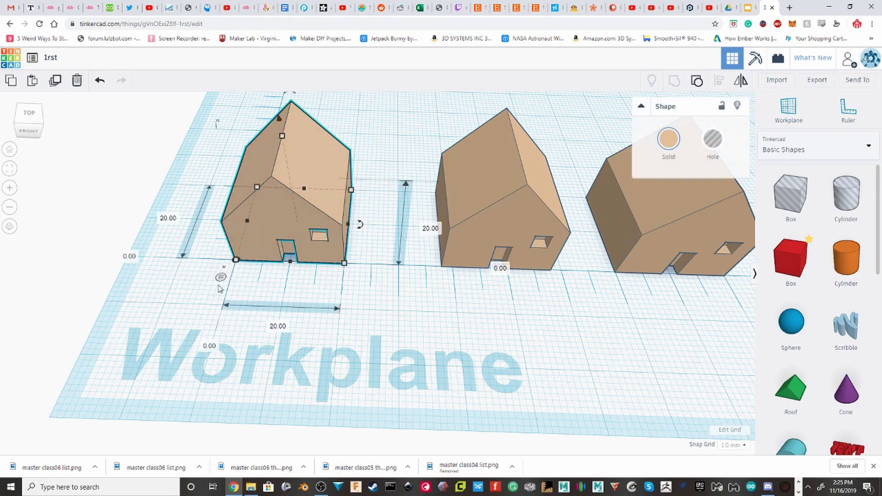
{"action": "left_click", "coordinate": [474, 322]}
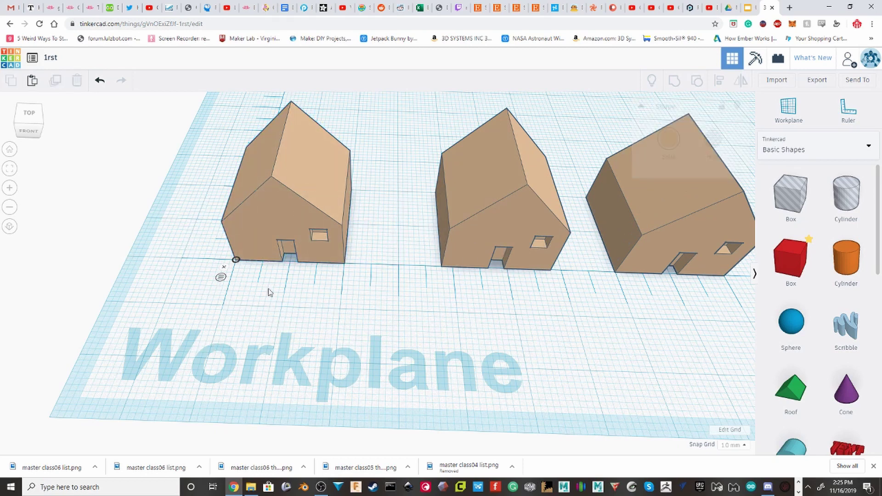
Step: Move the ruler to the first house's front-right corner and set the middle house's distance from it to 10 mm
{"action": "left_click", "coordinate": [224, 267]}
{"action": "left_click", "coordinate": [848, 109]}
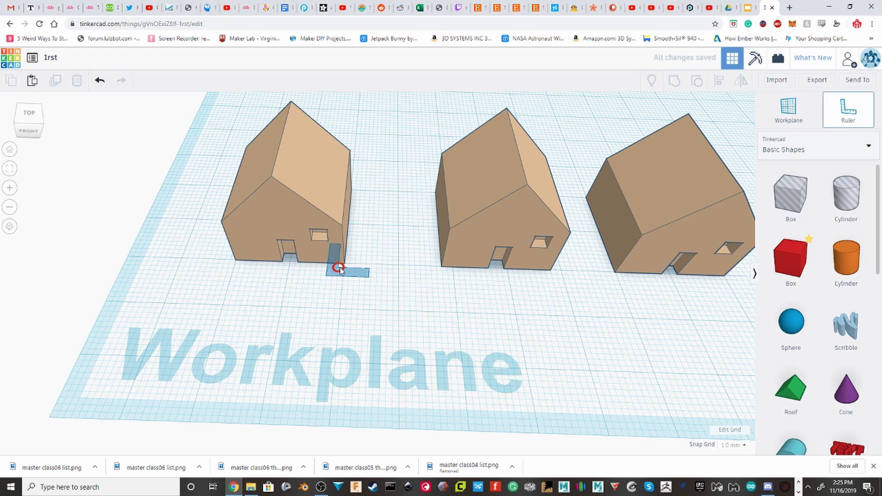
{"action": "left_click", "coordinate": [343, 268]}
{"action": "left_click", "coordinate": [479, 231]}
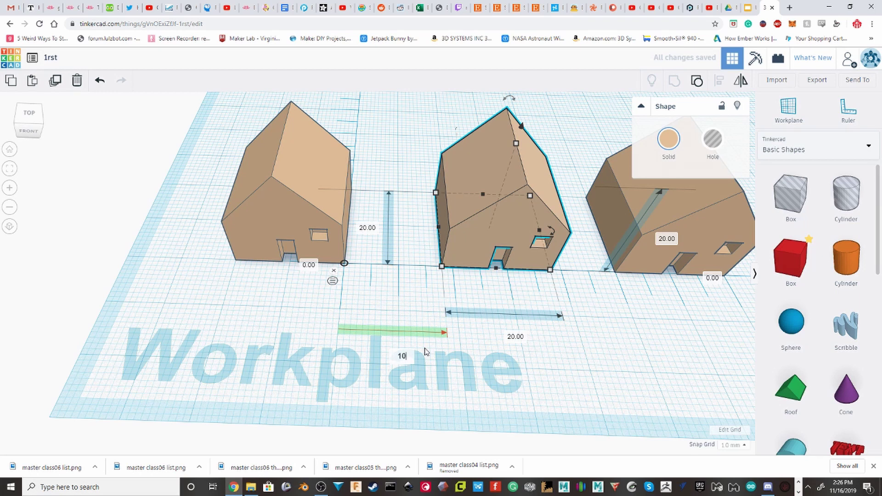
{"action": "type", "text": "10"}
{"action": "key", "text": "Return"}
Step: Move the ruler to the middle house's front-right corner and set the third house's distance from it to 10 mm
{"action": "left_click", "coordinate": [334, 270]}
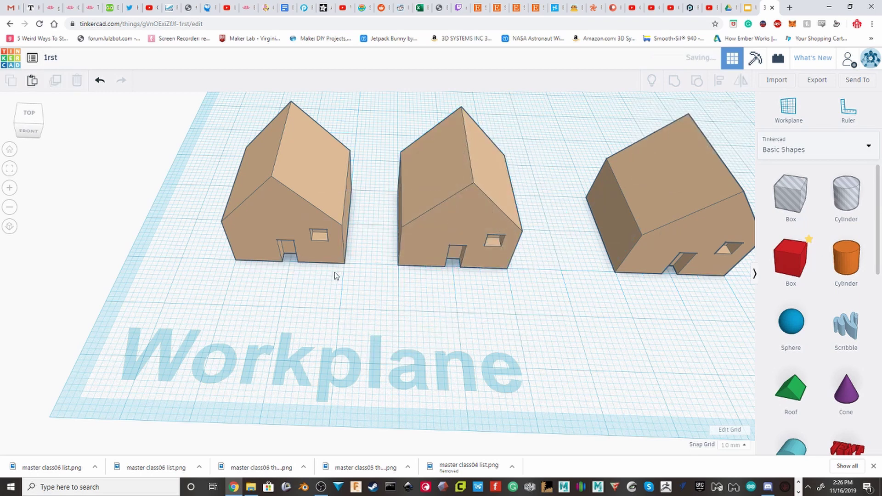
{"action": "left_click", "coordinate": [848, 109]}
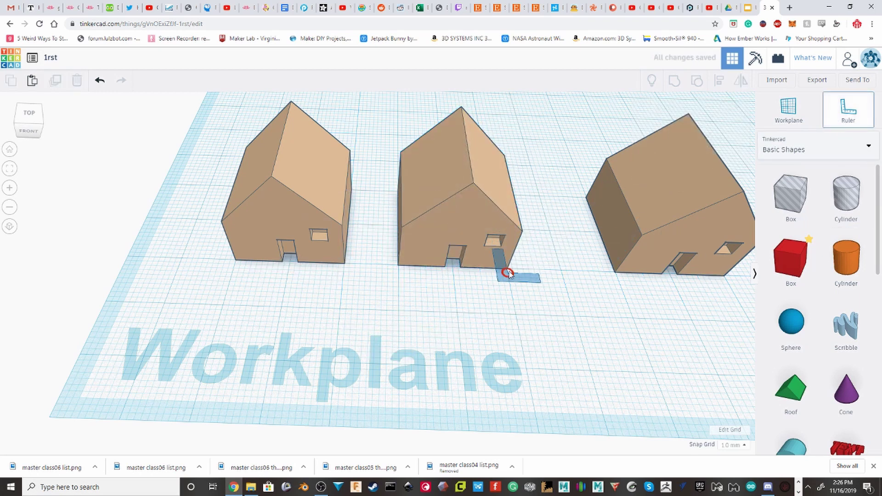
{"action": "left_click", "coordinate": [507, 268]}
{"action": "left_click", "coordinate": [634, 239]}
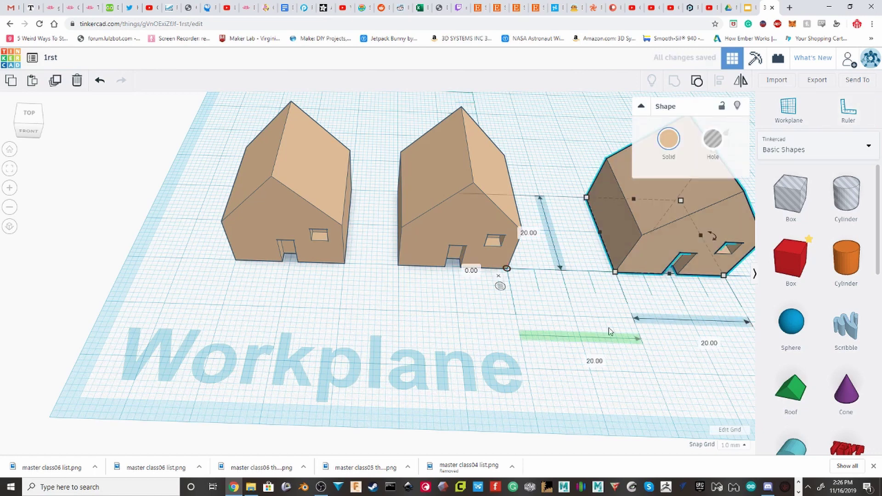
{"action": "left_click", "coordinate": [595, 361]}
{"action": "type", "text": "10"}
{"action": "key", "text": "Return"}
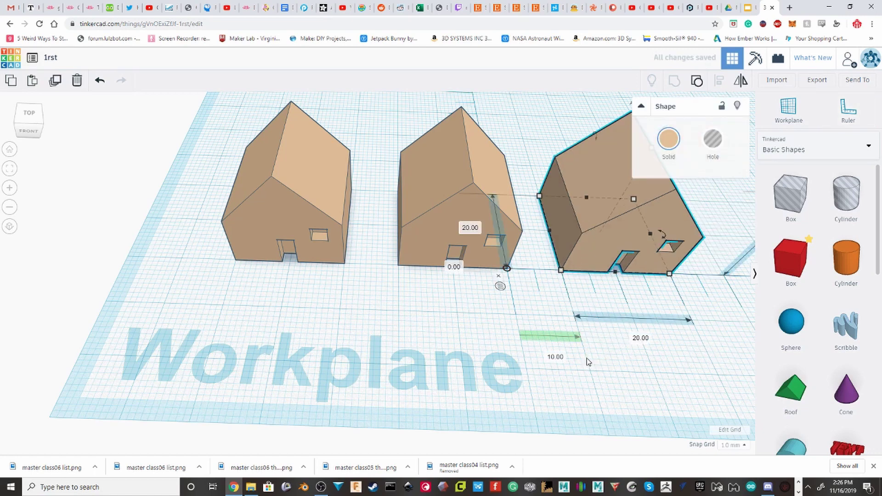
Step: Move the ruler to the first house's front-left corner and check each house's distance from it
{"action": "left_click", "coordinate": [572, 301]}
{"action": "scroll", "coordinate": [441, 317], "scroll_direction": "up", "scroll_amount": 3}
{"action": "scroll", "coordinate": [386, 295], "scroll_direction": "up", "scroll_amount": 2}
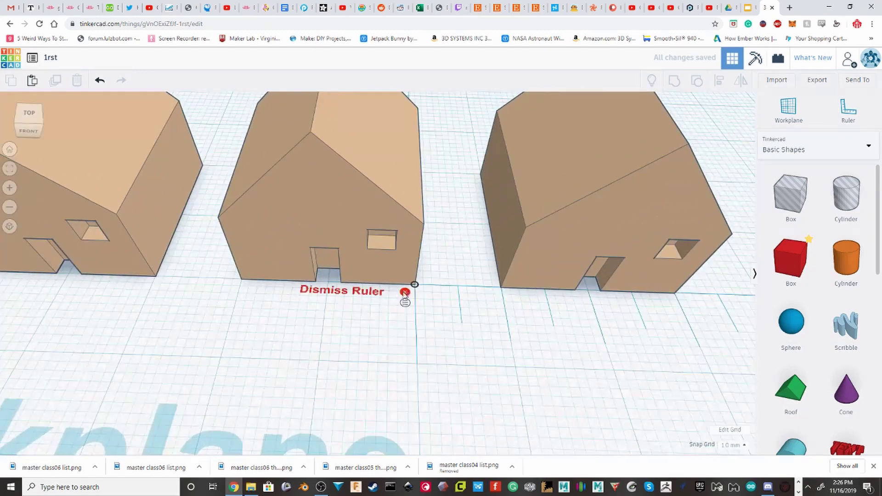
{"action": "left_click", "coordinate": [407, 292]}
{"action": "right_click_drag", "start_coordinate": [408, 292], "coordinate": [421, 235]}
{"action": "scroll", "coordinate": [435, 252], "scroll_direction": "down", "scroll_amount": 5}
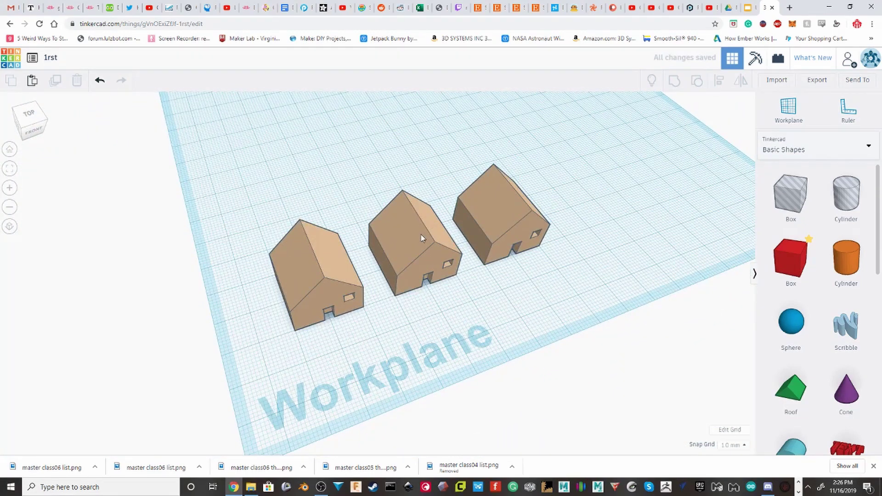
{"action": "left_click", "coordinate": [832, 123]}
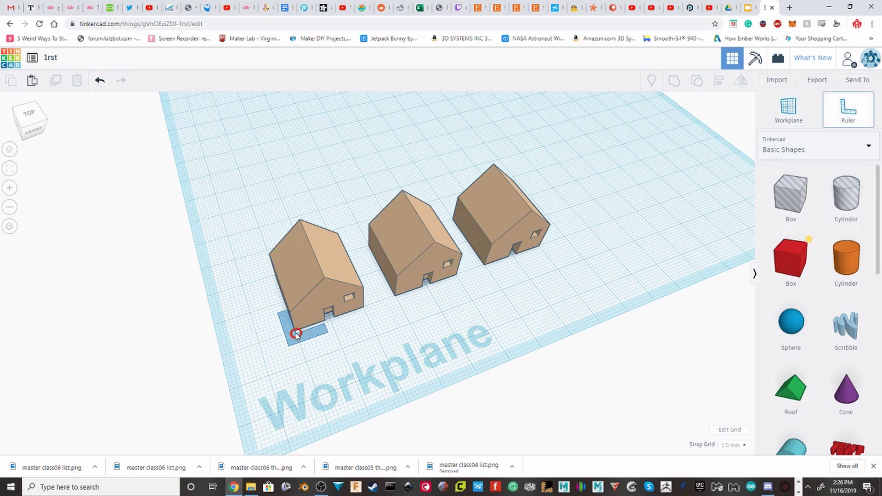
{"action": "left_click", "coordinate": [296, 332]}
{"action": "left_click", "coordinate": [363, 283]}
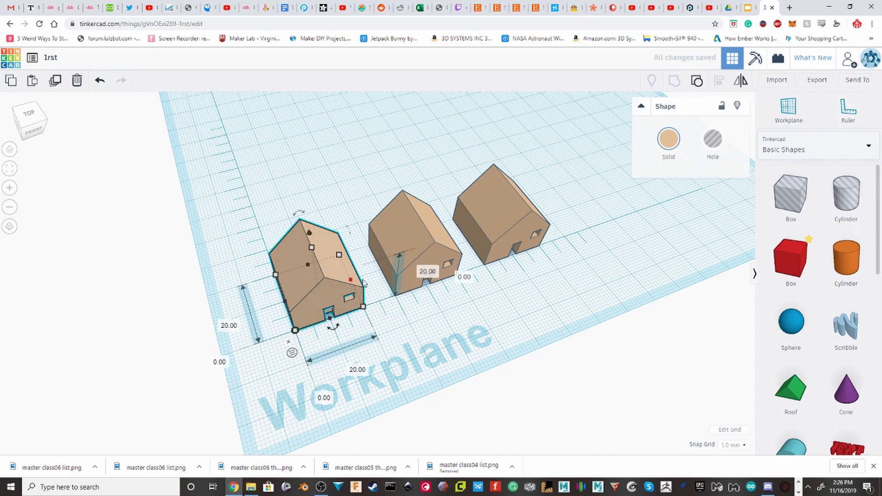
{"action": "left_click", "coordinate": [426, 238]}
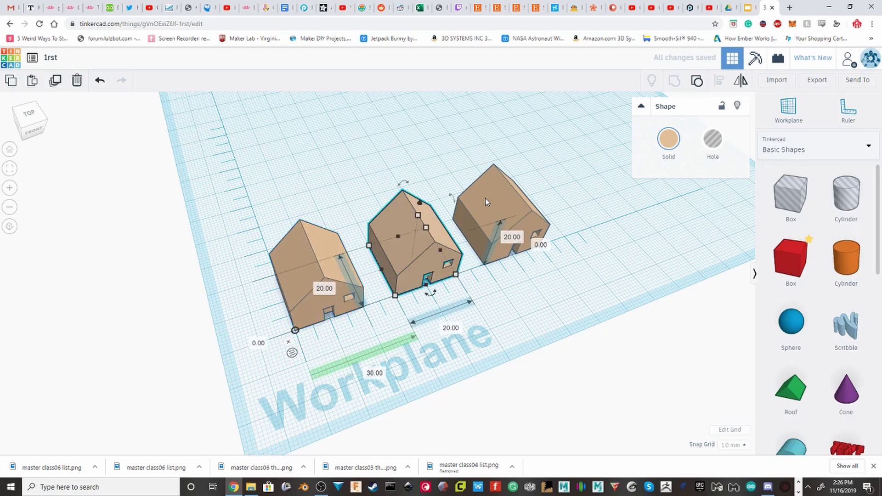
{"action": "left_click", "coordinate": [486, 202]}
{"action": "left_click", "coordinate": [398, 216]}
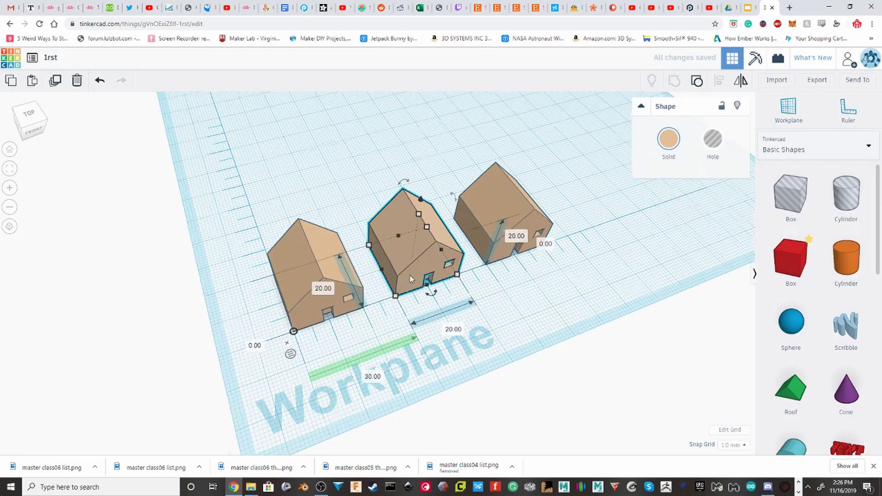
Step: Try shifting the middle and third houses slightly back from the ruler line by hand, and undo the moves
{"action": "scroll", "coordinate": [410, 275], "scroll_direction": "up", "scroll_amount": 2}
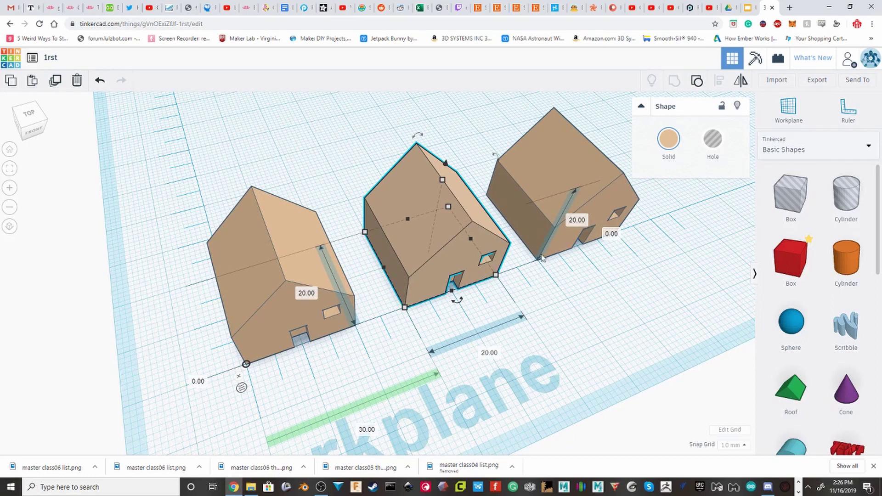
{"action": "left_click_drag", "start_coordinate": [414, 278], "coordinate": [406, 277]}
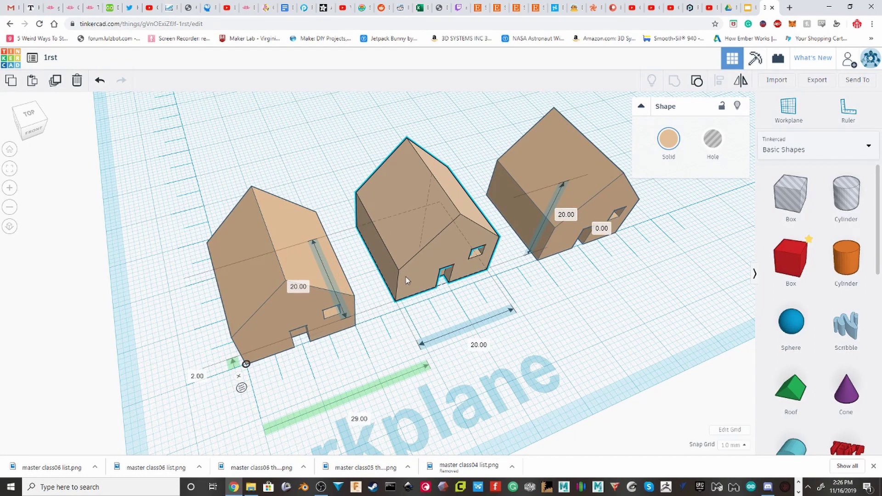
{"action": "left_click_drag", "start_coordinate": [539, 221], "coordinate": [527, 216]}
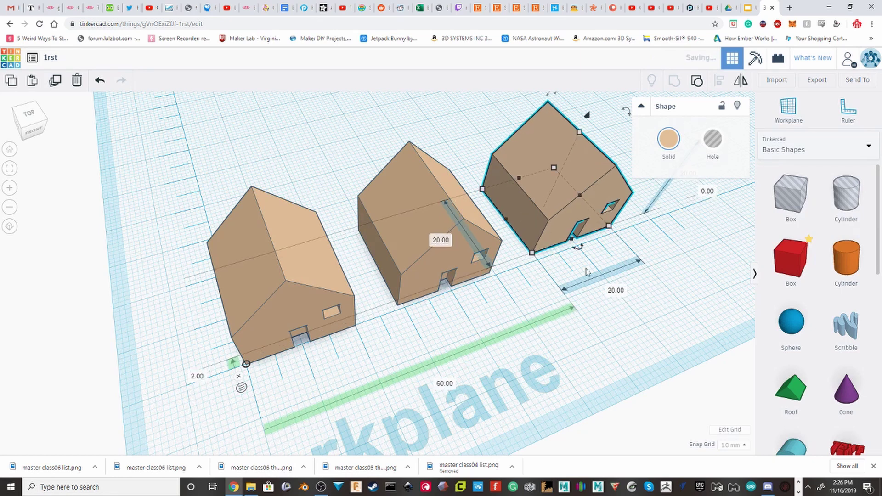
{"action": "left_click", "coordinate": [573, 299]}
{"action": "key", "text": "ctrl+z"}
{"action": "key", "text": "ctrl+z"}
{"action": "key", "text": "ctrl+z"}
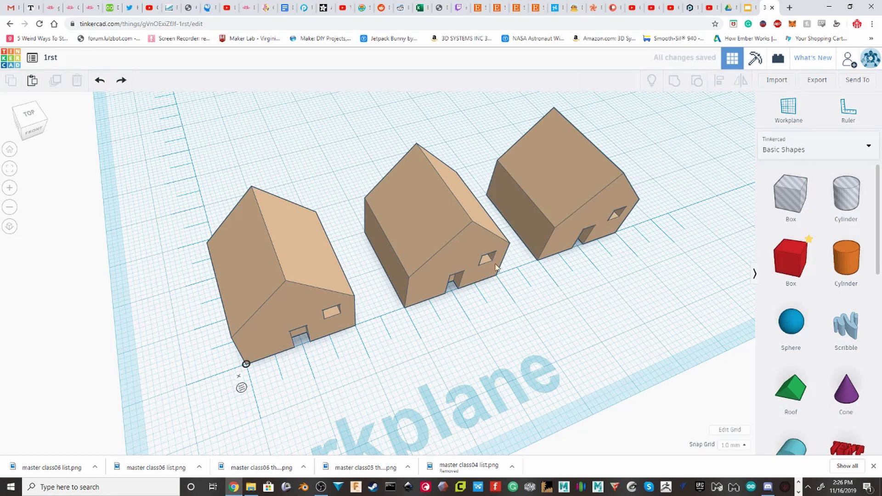
Step: Dismiss the ruler placed at the first house's front-left corner
{"action": "scroll", "coordinate": [483, 271], "scroll_direction": "down", "scroll_amount": 3}
{"action": "right_click_drag", "start_coordinate": [489, 265], "coordinate": [474, 278]}
{"action": "middle_click_drag", "start_coordinate": [399, 197], "coordinate": [453, 267]}
{"action": "scroll", "coordinate": [319, 247], "scroll_direction": "up", "scroll_amount": 3}
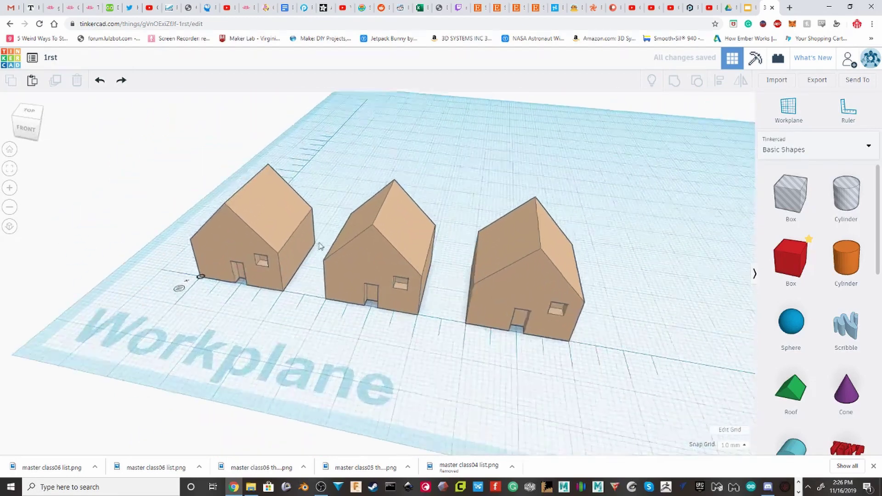
{"action": "right_click_drag", "start_coordinate": [225, 265], "coordinate": [282, 293]}
{"action": "right_click_drag", "start_coordinate": [309, 321], "coordinate": [307, 318]}
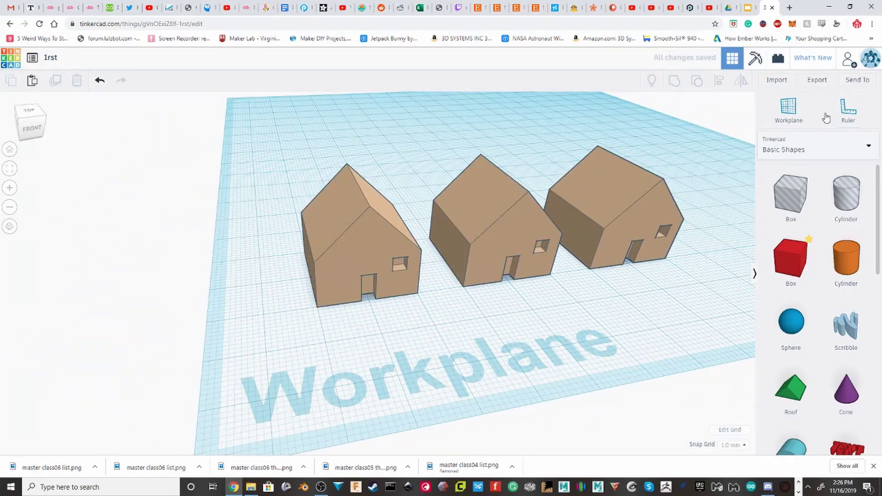
Step: Place the ruler at the first house's front-left corner on the base workplane and dismiss it again
{"action": "left_click", "coordinate": [848, 110]}
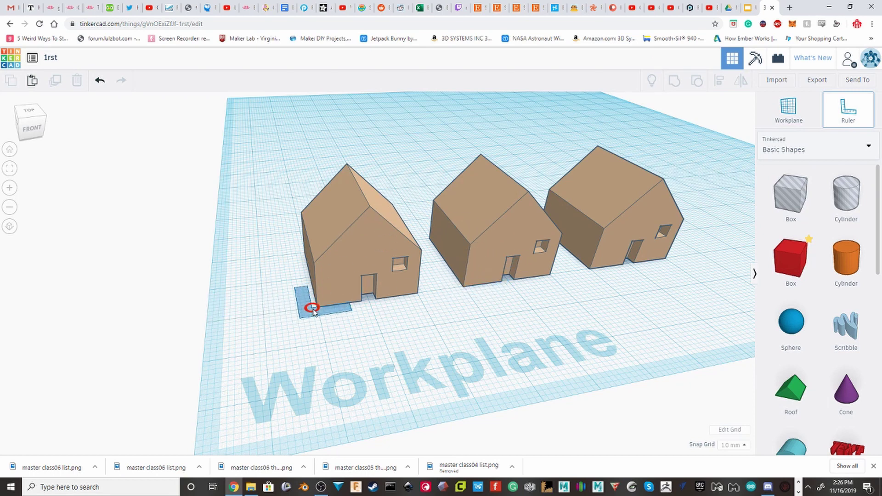
{"action": "left_click", "coordinate": [316, 308]}
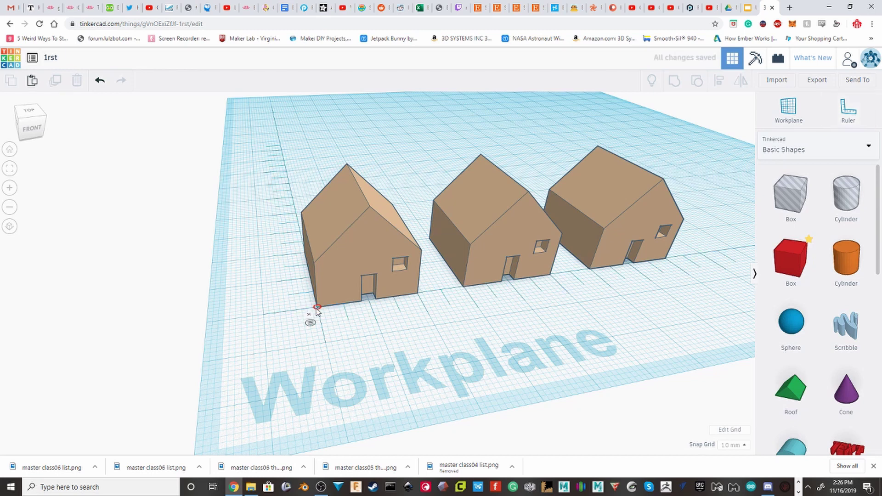
{"action": "left_click", "coordinate": [309, 316]}
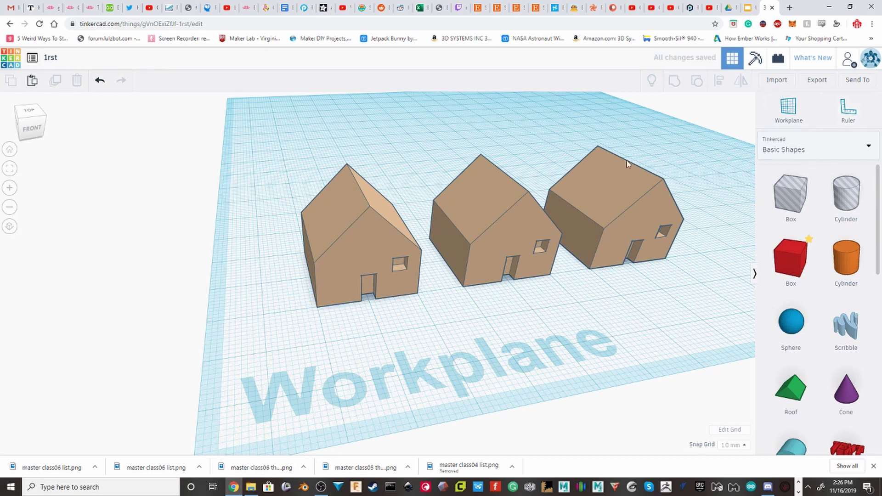
Step: Set the workplane on the front wall of the first house
{"action": "left_click", "coordinate": [770, 123]}
{"action": "left_click", "coordinate": [352, 273]}
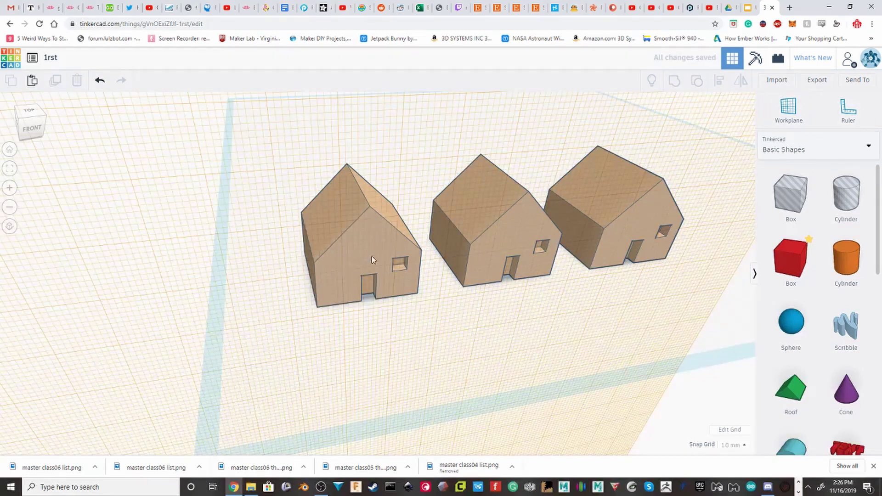
{"action": "left_click", "coordinate": [811, 124]}
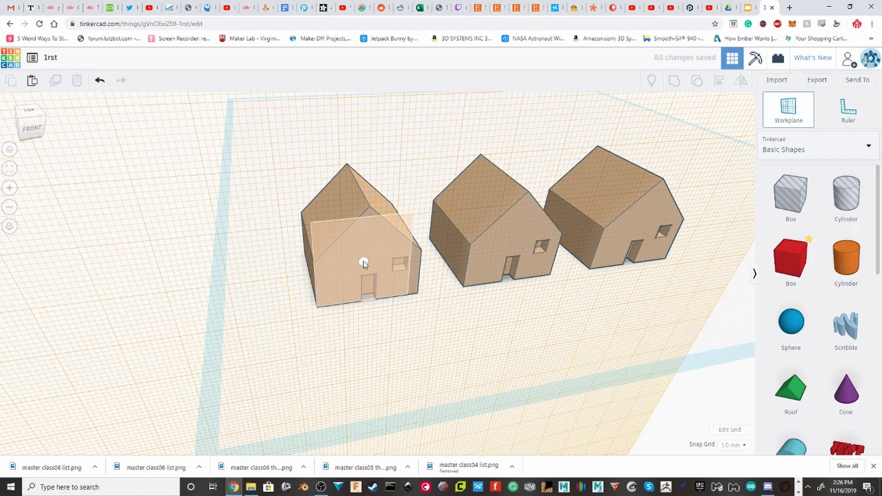
Step: Place the ruler at the first house's front-left corner on the wall workplane and inspect the middle house's distances from it
{"action": "left_click", "coordinate": [848, 109]}
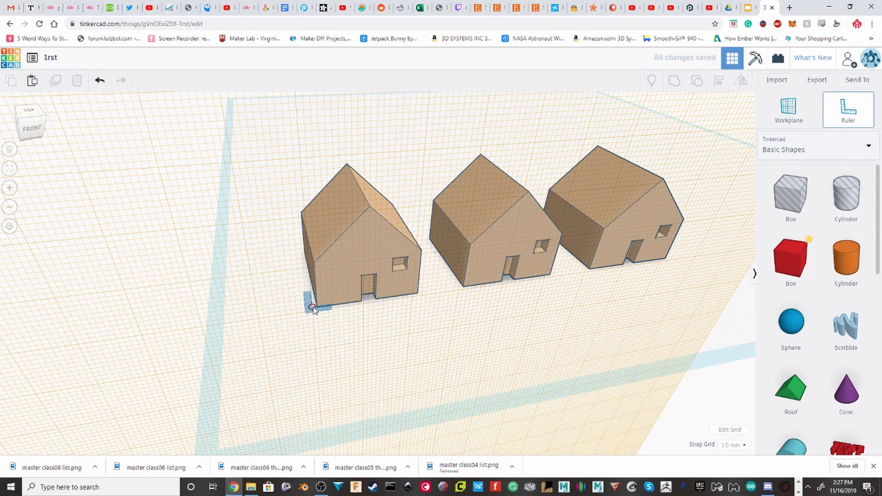
{"action": "left_click", "coordinate": [317, 306]}
{"action": "left_click", "coordinate": [517, 228]}
{"action": "right_click_drag", "start_coordinate": [517, 228], "coordinate": [421, 190]}
{"action": "scroll", "coordinate": [308, 257], "scroll_direction": "up", "scroll_amount": 5}
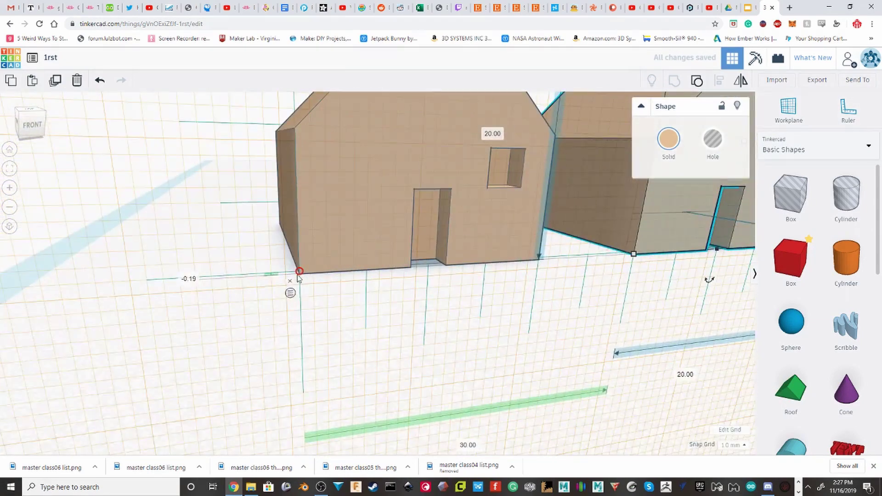
{"action": "scroll", "coordinate": [349, 243], "scroll_direction": "down", "scroll_amount": 6}
{"action": "right_click_drag", "start_coordinate": [376, 240], "coordinate": [680, 246]}
Step: Return the workplane to the base grid and dismiss the ruler
{"action": "left_click", "coordinate": [789, 125]}
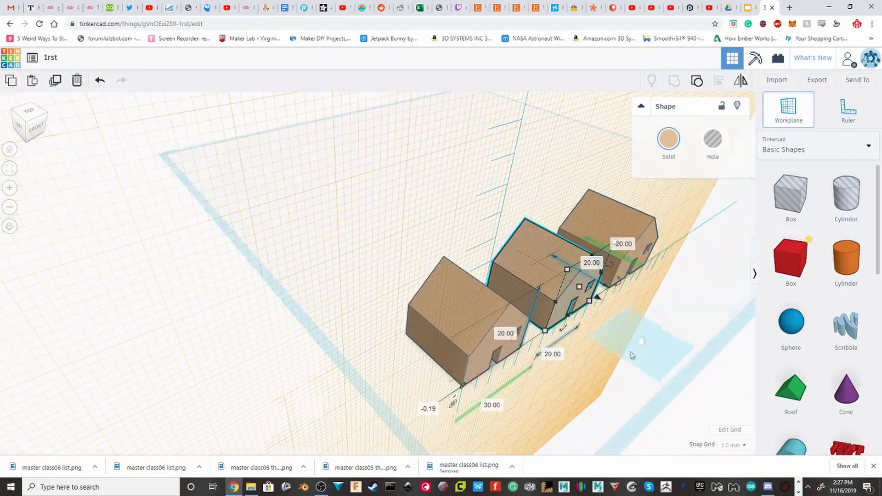
{"action": "left_click", "coordinate": [635, 354]}
{"action": "right_click_drag", "start_coordinate": [449, 376], "coordinate": [399, 352]}
{"action": "left_click", "coordinate": [477, 221]}
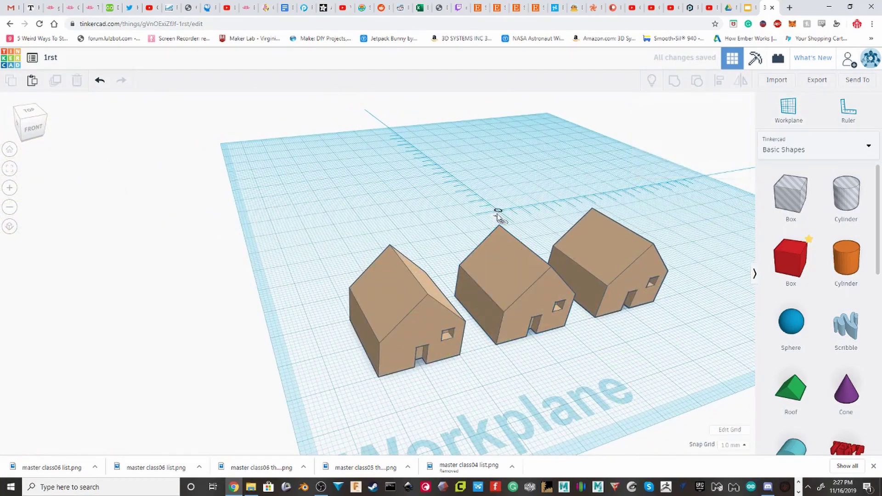
{"action": "left_click", "coordinate": [496, 217]}
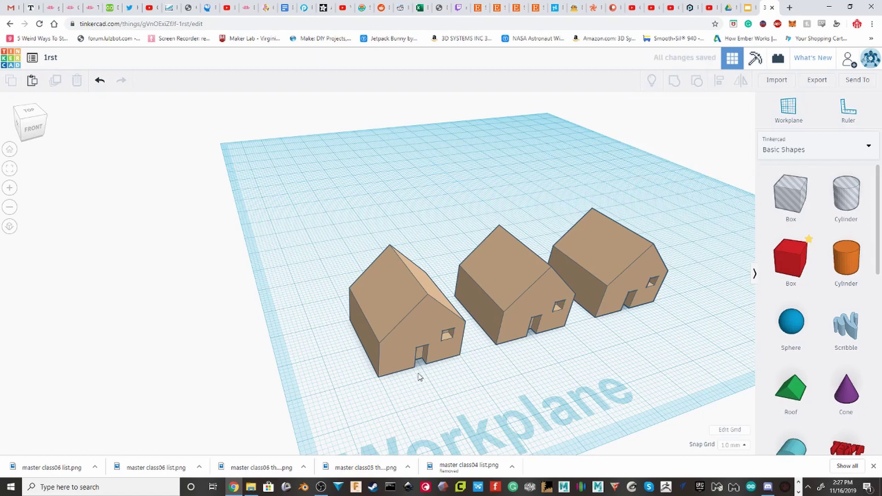
Step: Place the ruler on the base workplane at the first house's front-left corner
{"action": "scroll", "coordinate": [410, 366], "scroll_direction": "up", "scroll_amount": 5}
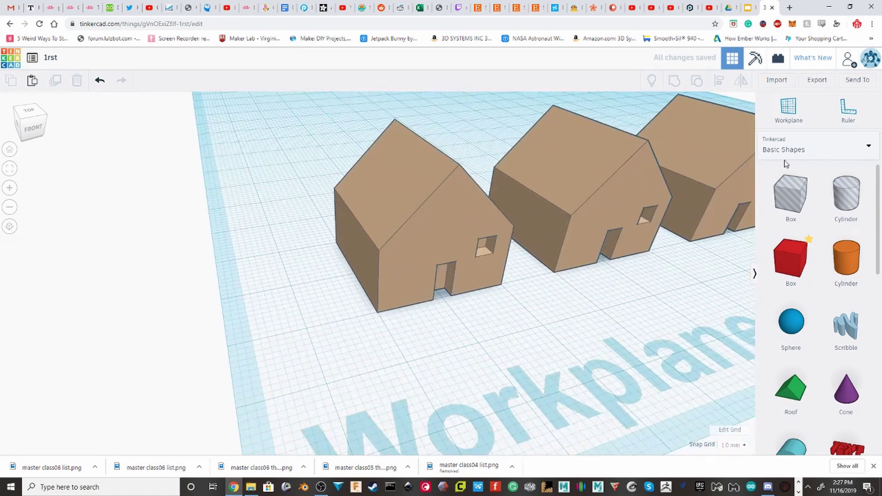
{"action": "left_click", "coordinate": [377, 312]}
{"action": "scroll", "coordinate": [405, 313], "scroll_direction": "down", "scroll_amount": 5}
{"action": "scroll", "coordinate": [382, 326], "scroll_direction": "up", "scroll_amount": 2}
{"action": "right_click_drag", "start_coordinate": [383, 326], "coordinate": [399, 235]}
Step: Try setting the first house's height to 500 mm through its ruler dimension, and undo the change
{"action": "left_click", "coordinate": [412, 146]}
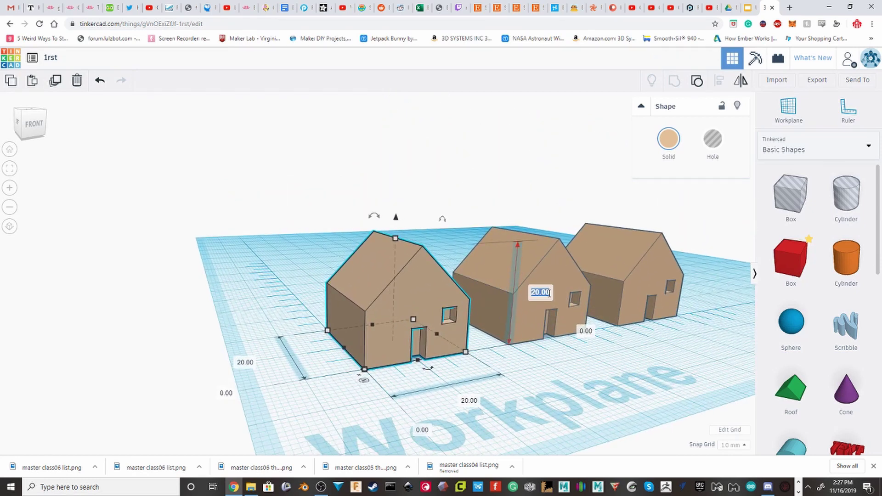
{"action": "key", "text": "Return"}
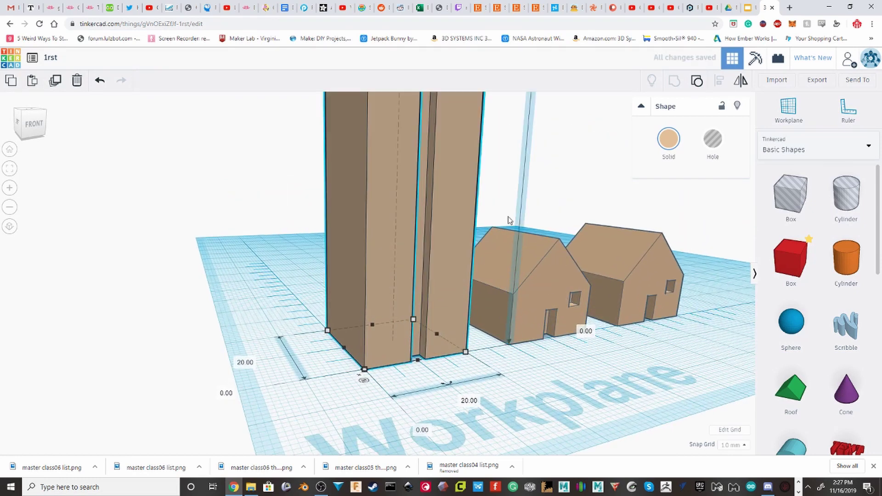
{"action": "scroll", "coordinate": [480, 199], "scroll_direction": "down", "scroll_amount": 4}
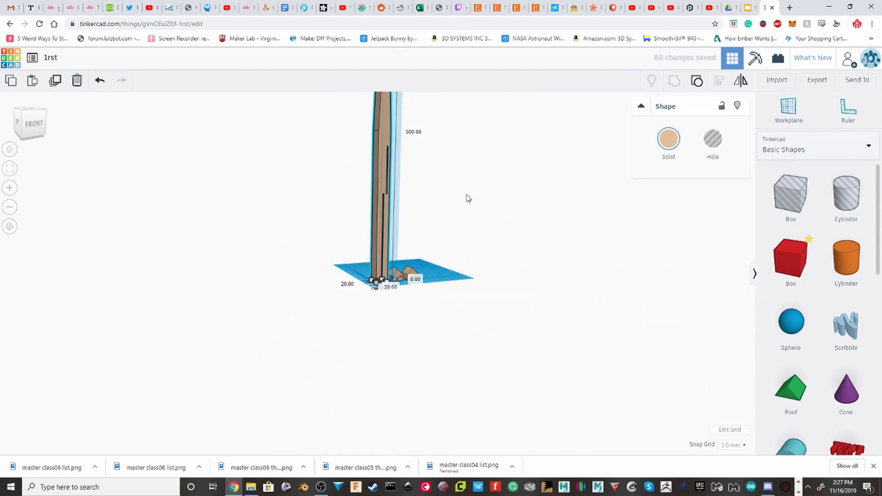
{"action": "key", "text": "ctrl+z"}
{"action": "scroll", "coordinate": [441, 229], "scroll_direction": "up", "scroll_amount": 2}
{"action": "scroll", "coordinate": [432, 241], "scroll_direction": "up", "scroll_amount": 6}
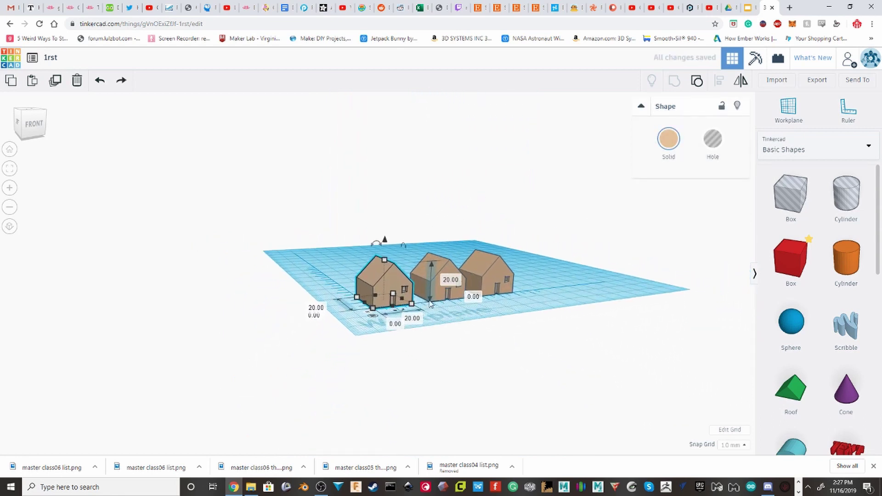
Step: Try raising the first house 5 mm above the workplane, and undo the moves
{"action": "left_click_drag", "start_coordinate": [389, 232], "coordinate": [399, 221]}
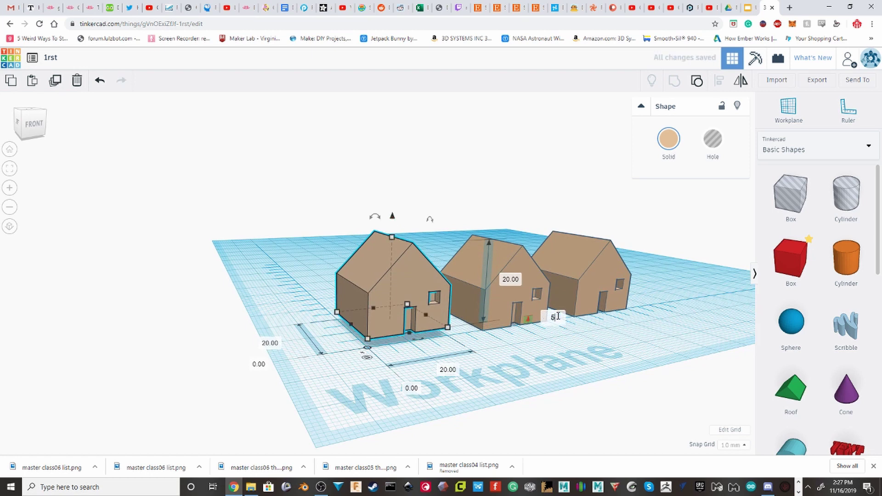
{"action": "key", "text": "Return"}
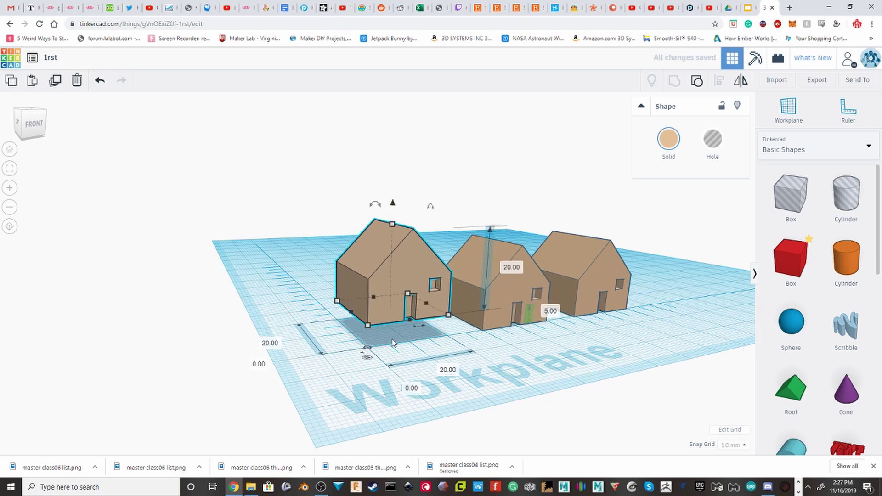
{"action": "key", "text": "ctrl+z"}
{"action": "key", "text": "ctrl+z"}
Step: Dismiss the ruler and clear the selection
{"action": "left_click", "coordinate": [366, 357]}
{"action": "left_click", "coordinate": [441, 353]}
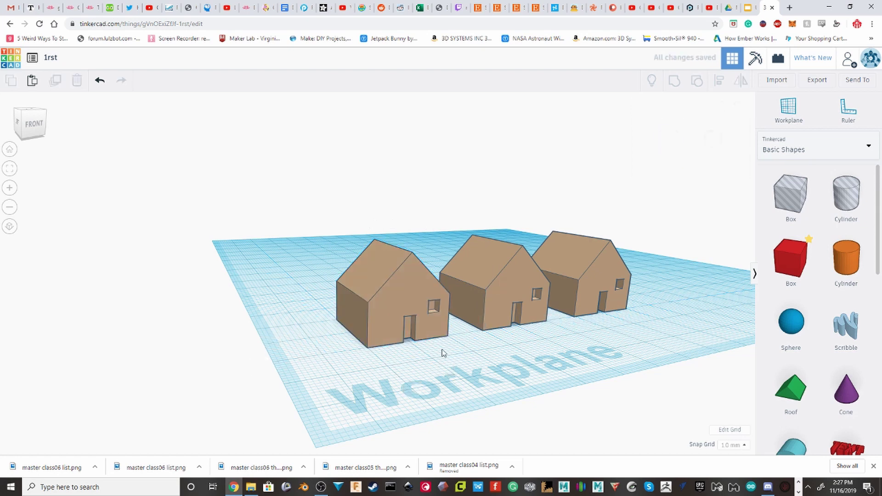
{"action": "right_click_drag", "start_coordinate": [442, 353], "coordinate": [387, 360]}
{"action": "scroll", "coordinate": [387, 357], "scroll_direction": "down", "scroll_amount": 3}
{"action": "middle_click_drag", "start_coordinate": [374, 351], "coordinate": [359, 333]}
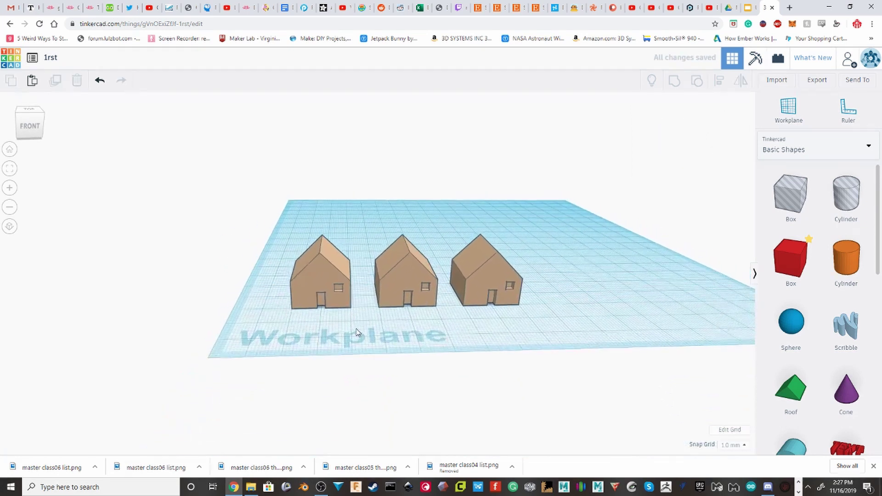
{"action": "scroll", "coordinate": [358, 333], "scroll_direction": "up", "scroll_amount": 3}
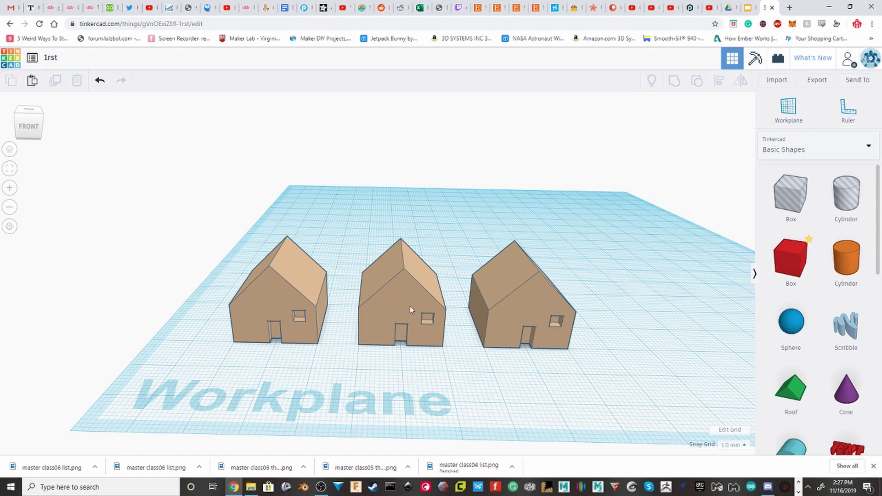
Step: Place the ruler at the first house's front-left corner and check each house's distance from it
{"action": "key", "text": "r"}
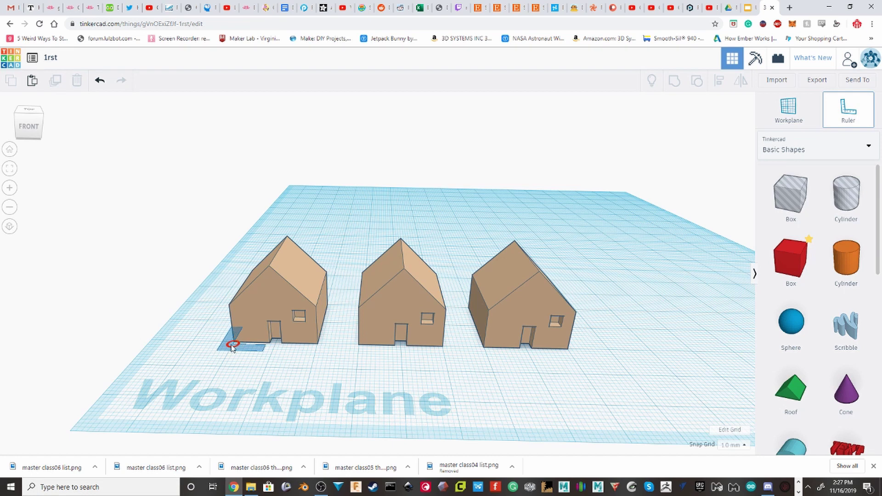
{"action": "left_click", "coordinate": [234, 342]}
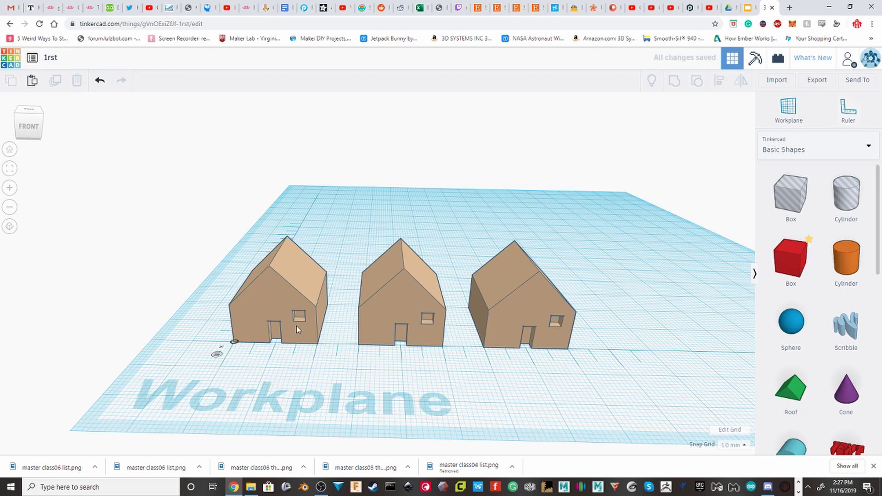
{"action": "left_click", "coordinate": [297, 326]}
{"action": "left_click", "coordinate": [369, 318]}
{"action": "left_click", "coordinate": [529, 325]}
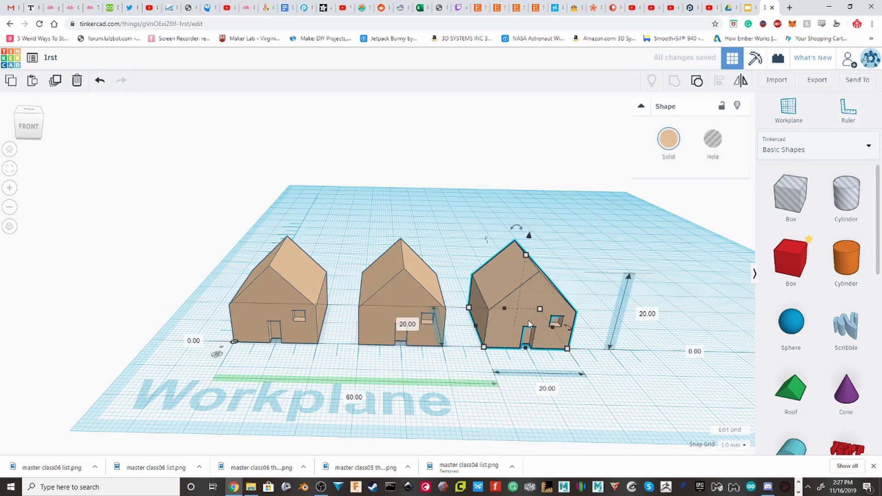
{"action": "left_click", "coordinate": [593, 256]}
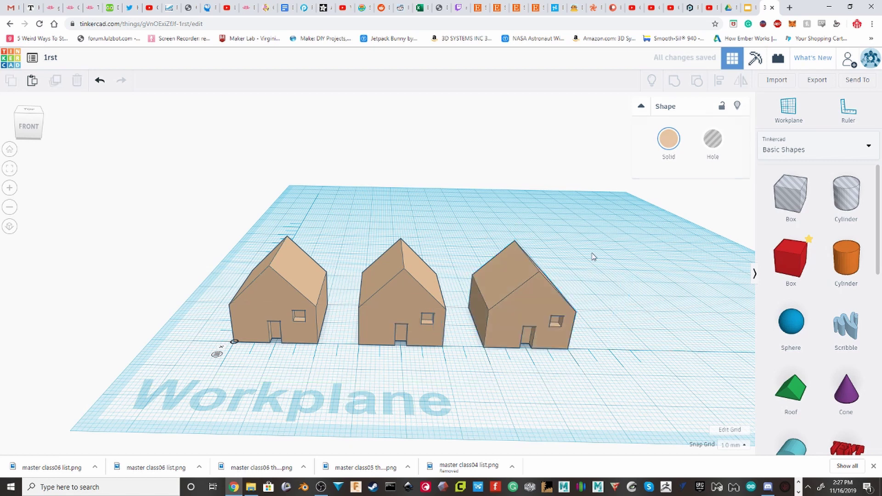
Step: Select the third house to recheck its distances and dismiss the ruler
{"action": "right_click_drag", "start_coordinate": [366, 295], "coordinate": [490, 297]}
{"action": "left_click", "coordinate": [491, 296]}
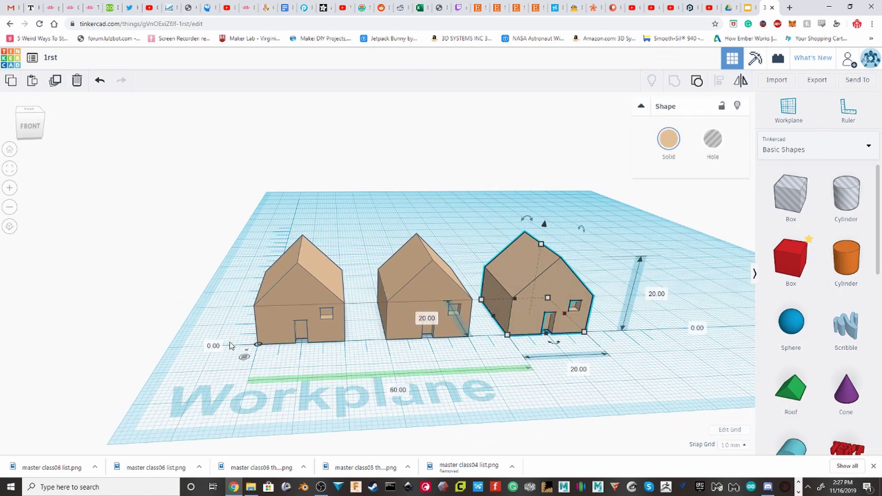
{"action": "mouse_move", "coordinate": [244, 356]}
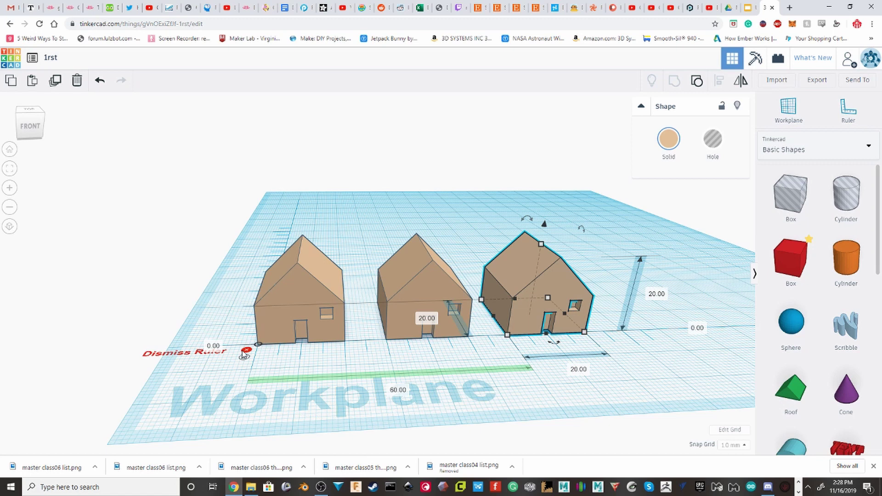
{"action": "left_click", "coordinate": [246, 351]}
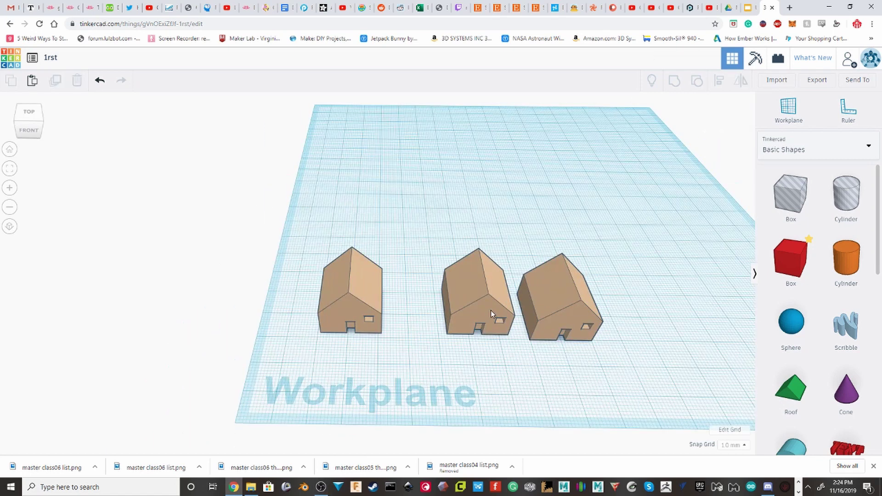
Step: Move the first house slightly forward by hand and place the ruler near its front-left corner
{"action": "left_click", "coordinate": [362, 289]}
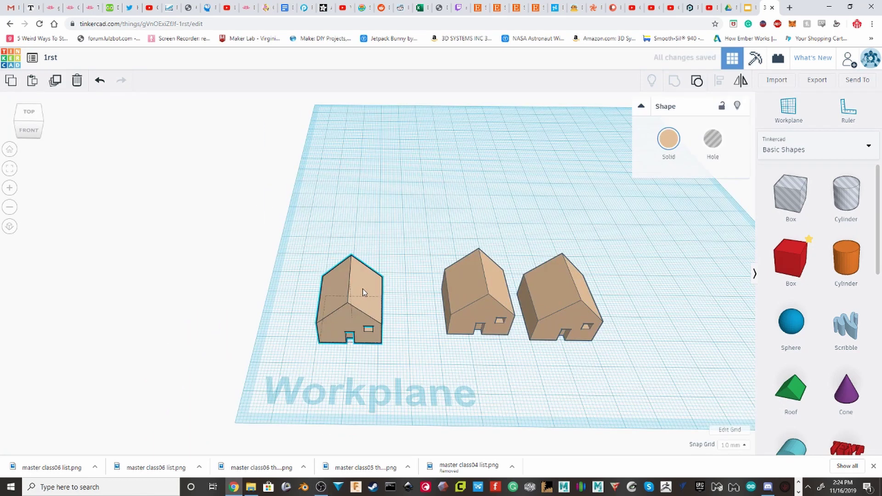
{"action": "left_click", "coordinate": [462, 299]}
{"action": "scroll", "coordinate": [609, 313], "scroll_direction": "up", "scroll_amount": 3}
{"action": "middle_click_drag", "start_coordinate": [609, 313], "coordinate": [701, 238]}
{"action": "left_click", "coordinate": [849, 111]}
{"action": "left_click", "coordinate": [379, 288]}
{"action": "right_click_drag", "start_coordinate": [379, 289], "coordinate": [418, 291]}
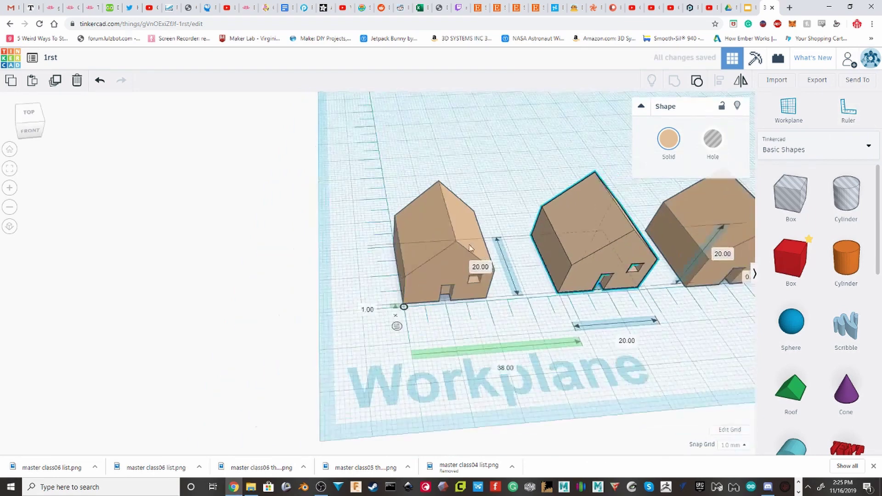
Step: Reposition the ruler's origin exactly on the first house's front-left corner
{"action": "scroll", "coordinate": [526, 294], "scroll_direction": "up", "scroll_amount": 8}
{"action": "scroll", "coordinate": [526, 295], "scroll_direction": "down", "scroll_amount": 10}
{"action": "scroll", "coordinate": [389, 278], "scroll_direction": "up", "scroll_amount": 5}
{"action": "right_click_drag", "start_coordinate": [453, 216], "coordinate": [405, 211]}
{"action": "scroll", "coordinate": [398, 207], "scroll_direction": "down", "scroll_amount": 2}
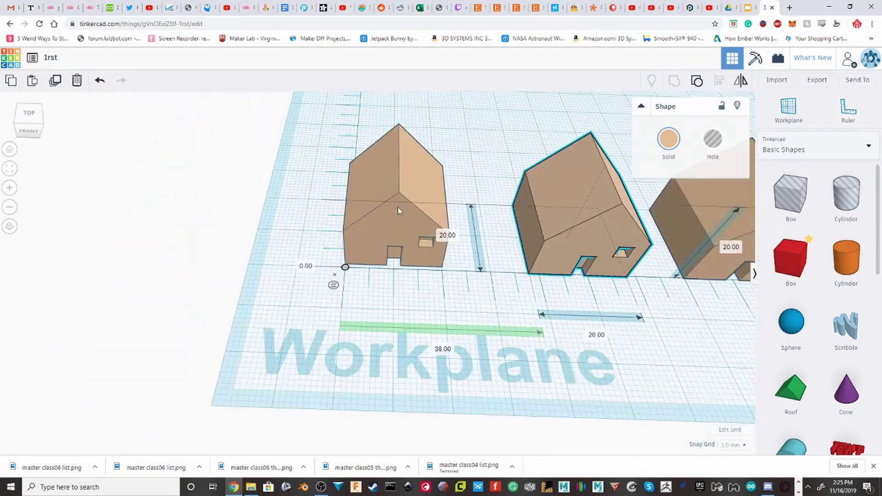
Step: Select the first, third and middle houses in turn to check their distances from the ruler
{"action": "left_click", "coordinate": [398, 207]}
{"action": "left_click", "coordinate": [704, 239]}
{"action": "left_click", "coordinate": [309, 267]}
{"action": "left_click", "coordinate": [579, 198]}
Step: Switch the ruler to midpoint distances, check the first and middle houses, and switch back to endpoint distances
{"action": "middle_click_drag", "start_coordinate": [506, 294], "coordinate": [420, 285]}
{"action": "left_click", "coordinate": [331, 351]}
{"action": "left_click", "coordinate": [220, 277]}
{"action": "left_click", "coordinate": [303, 203]}
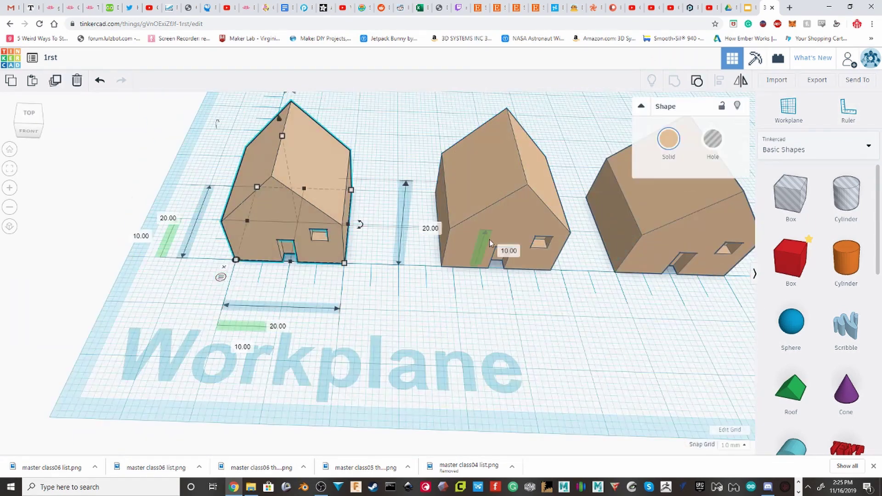
{"action": "left_click", "coordinate": [496, 216]}
{"action": "left_click", "coordinate": [220, 278]}
{"action": "left_click", "coordinate": [307, 207]}
Step: Move the ruler to the first house's front-right corner and set the middle house's distance from it to 10 mm
{"action": "left_click", "coordinate": [848, 110]}
{"action": "left_click", "coordinate": [343, 263]}
{"action": "left_click", "coordinate": [497, 207]}
{"action": "left_click", "coordinate": [404, 356]}
{"action": "type", "text": "10"}
{"action": "key", "text": "Return"}
Step: Move the ruler to the middle house's front-right corner and space the third house 10 mm from it
{"action": "left_click", "coordinate": [848, 110]}
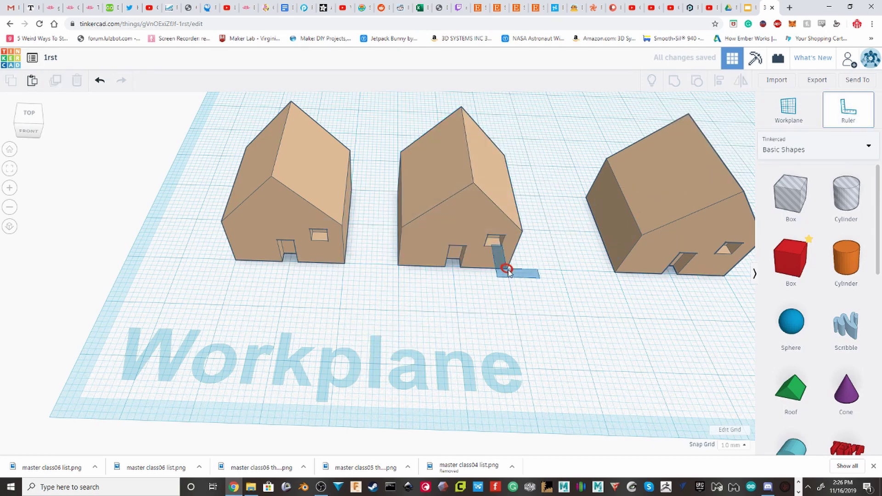
{"action": "left_click", "coordinate": [507, 268]}
{"action": "left_click", "coordinate": [394, 289]}
{"action": "scroll", "coordinate": [394, 276], "scroll_direction": "down", "scroll_amount": 5}
{"action": "right_click_drag", "start_coordinate": [382, 246], "coordinate": [420, 237]}
Step: Move the ruler to the first house's front-left corner and check the middle house's distance from it
{"action": "left_click", "coordinate": [848, 110]}
{"action": "left_click", "coordinate": [295, 331]}
{"action": "left_click", "coordinate": [414, 243]}
{"action": "scroll", "coordinate": [404, 276], "scroll_direction": "up", "scroll_amount": 4}
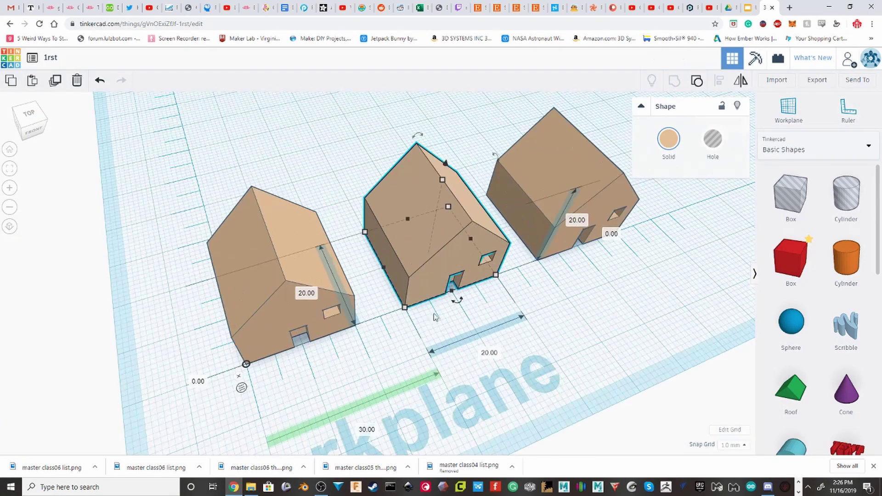
{"action": "left_click_drag", "start_coordinate": [415, 278], "coordinate": [533, 216]}
{"action": "left_click", "coordinate": [573, 301]}
Step: Dismiss the ruler and set the workplane on the first house's front wall
{"action": "left_click", "coordinate": [306, 317]}
{"action": "right_click_drag", "start_coordinate": [573, 302], "coordinate": [522, 239]}
{"action": "left_click", "coordinate": [849, 110]}
{"action": "left_click", "coordinate": [848, 110]}
{"action": "left_click", "coordinate": [788, 110]}
{"action": "left_click", "coordinate": [364, 267]}
Step: Place the ruler at the first house's front-left corner on the wall workplane and select the middle house
{"action": "left_click", "coordinate": [848, 110]}
{"action": "left_click", "coordinate": [317, 307]}
{"action": "left_click", "coordinate": [517, 228]}
Step: Reset the workplane to the base grid and dismiss the ruler
{"action": "left_click", "coordinate": [788, 110]}
{"action": "left_click", "coordinate": [496, 218]}
Step: Place the ruler on the base grid at the first house's front-left corner
{"action": "scroll", "coordinate": [428, 294], "scroll_direction": "up", "scroll_amount": 4}
{"action": "left_click", "coordinate": [849, 110]}
{"action": "left_click", "coordinate": [378, 311]}
Step: Try stretching the first house to a height of 500 mm, and undo the change
{"action": "left_click", "coordinate": [413, 248]}
{"action": "right_click_drag", "start_coordinate": [542, 345], "coordinate": [532, 307]}
{"action": "left_click", "coordinate": [497, 286]}
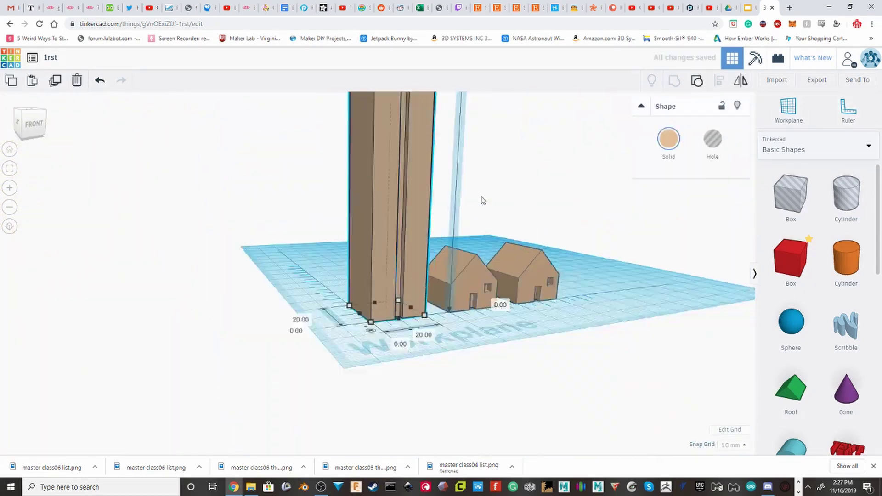
{"action": "key", "text": "ctrl+z"}
Step: Try lifting the first house slightly above the workplane by hand, and dismiss the ruler
{"action": "left_click_drag", "start_coordinate": [392, 221], "coordinate": [392, 217]}
{"action": "left_click", "coordinate": [363, 353]}
{"action": "right_click_drag", "start_coordinate": [453, 285], "coordinate": [391, 338]}
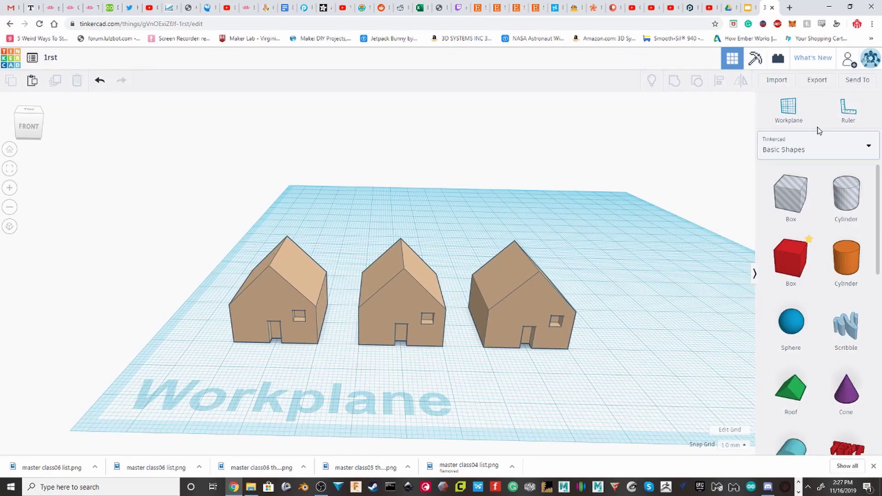